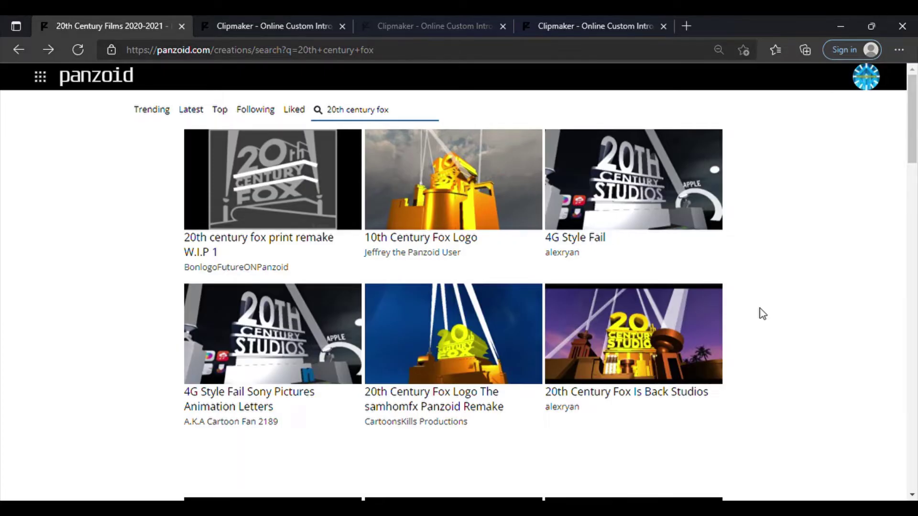
Open 20th Century Films 2020-2021 from the results, then its 2009 Fox Remake inspiration.
scroll(762, 313, "down", 1)
scroll(763, 314, "down", 2)
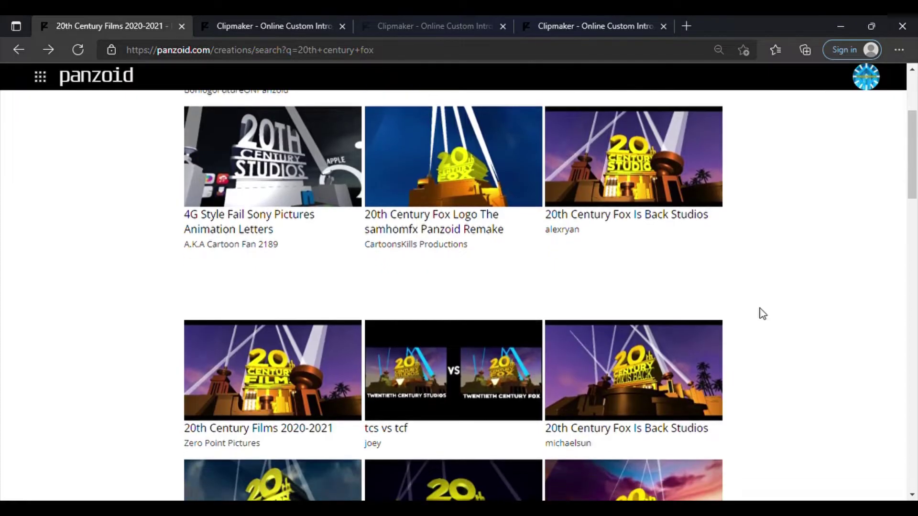
scroll(763, 313, "down", 1)
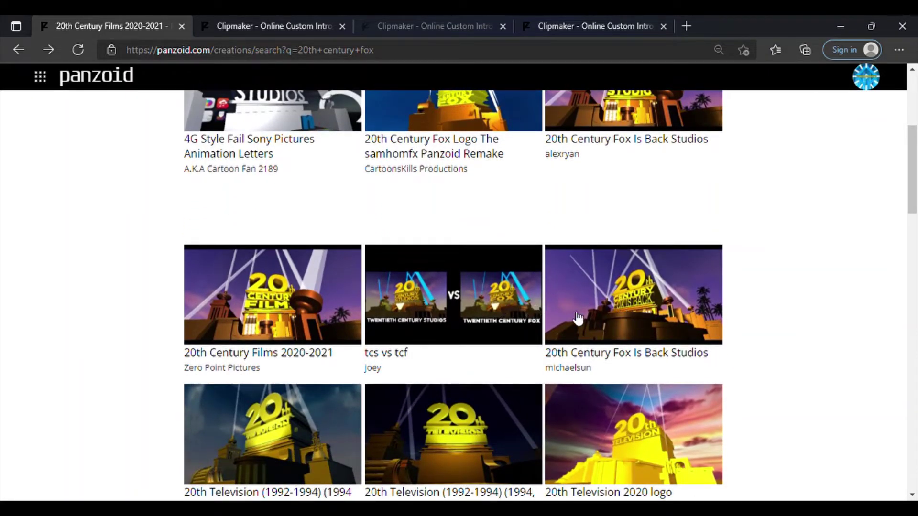
scroll(643, 340, "down", 1)
scroll(487, 301, "down", 4)
scroll(488, 301, "up", 6)
scroll(502, 285, "up", 2)
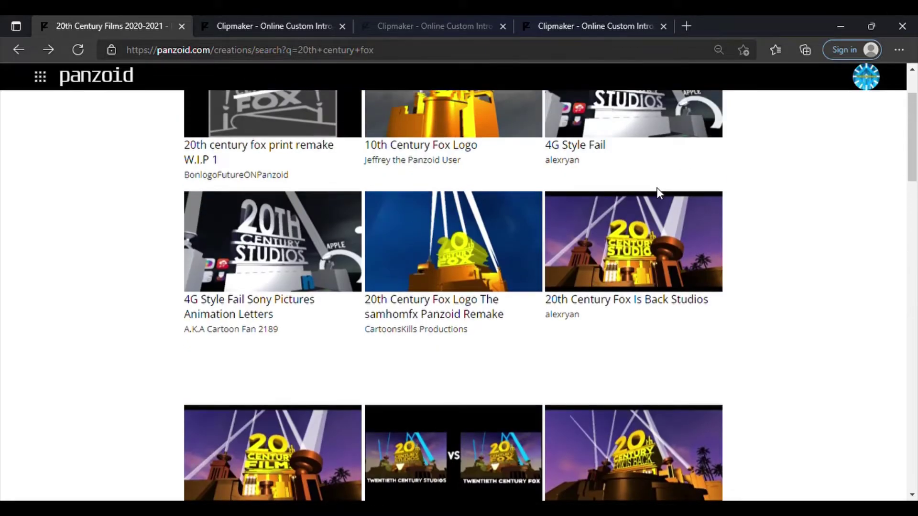
scroll(524, 351, "down", 5)
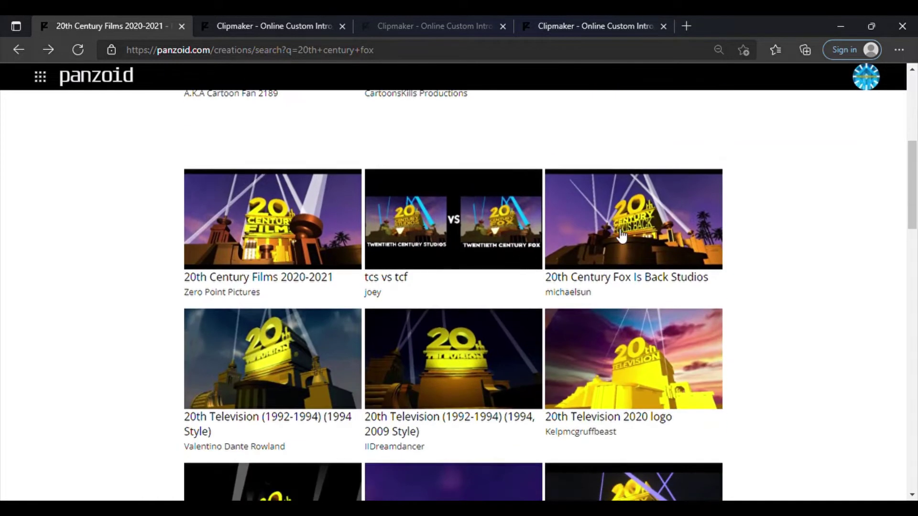
left_click(328, 227)
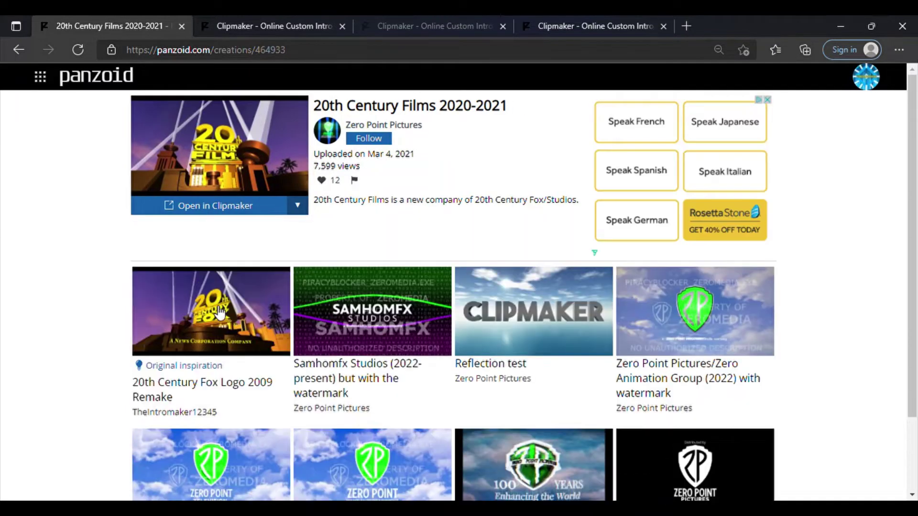
left_click(224, 305)
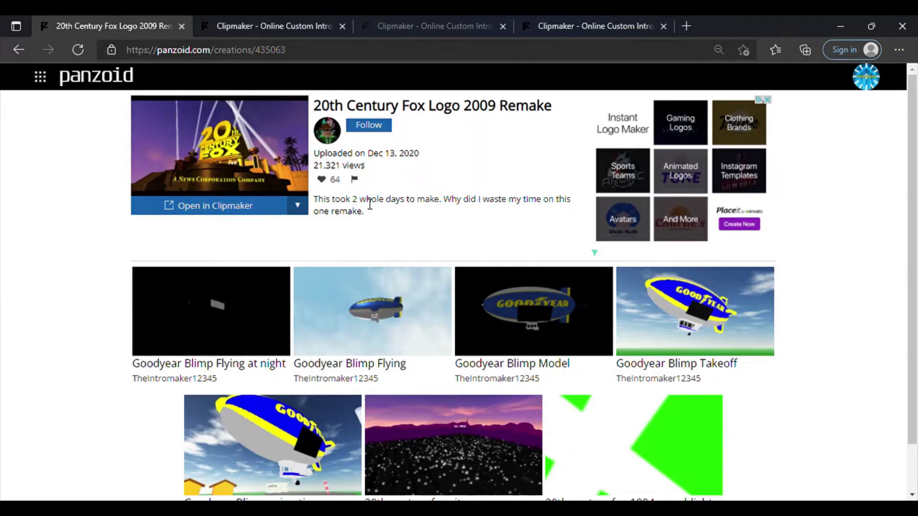
Open the 2009 remake in Clipmaker and delete its '2' and 'th' 3D text objects.
left_click(254, 207)
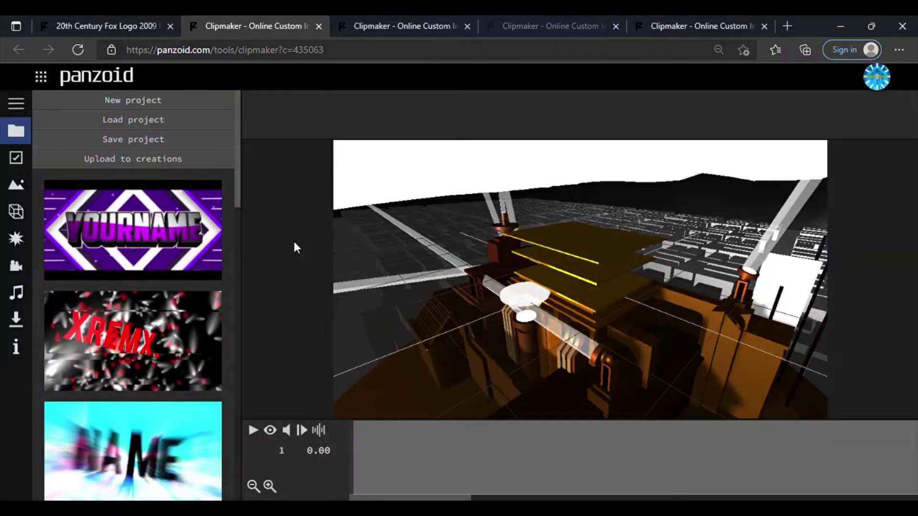
left_click(16, 212)
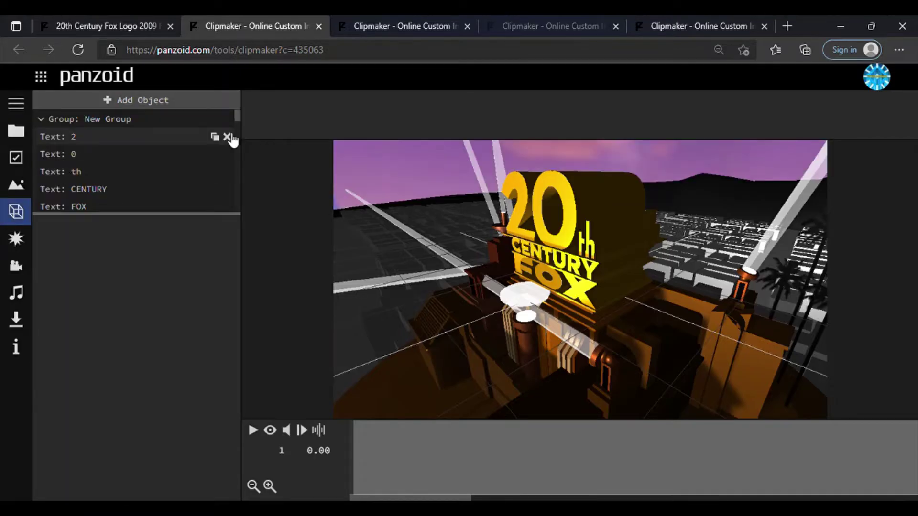
left_click(227, 137)
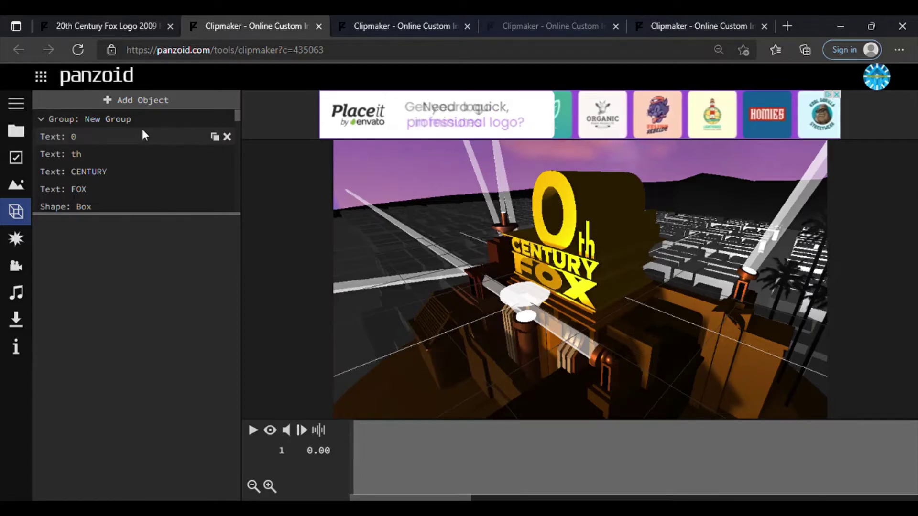
left_click(227, 154)
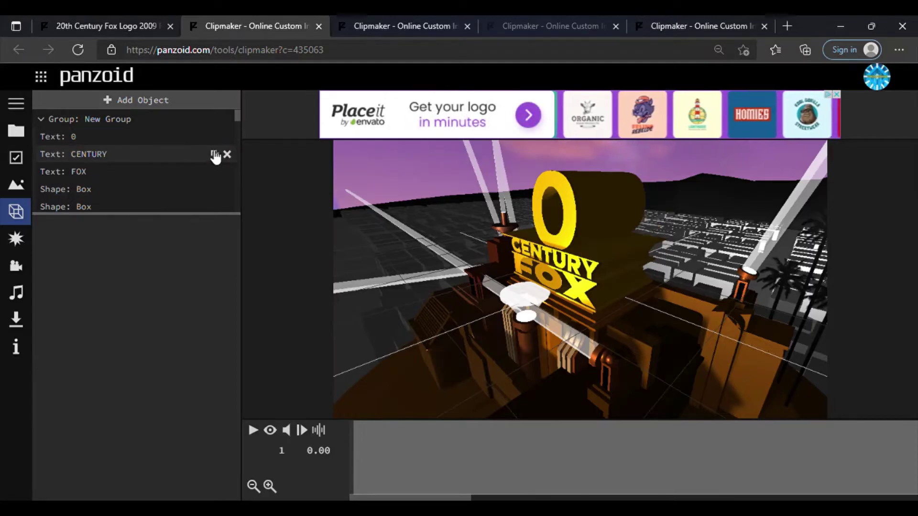
Change the '0' text object's wording to YOBERLI.
left_click(144, 136)
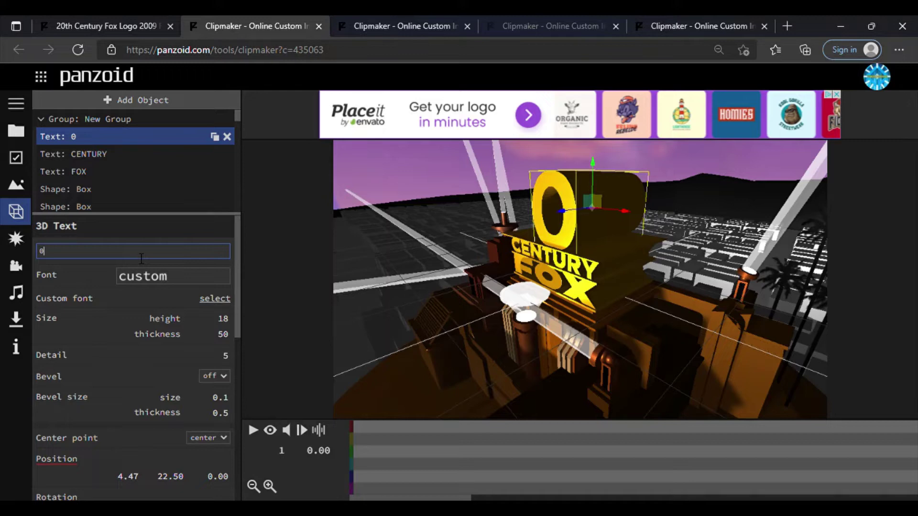
key("BackSpace")
type("U")
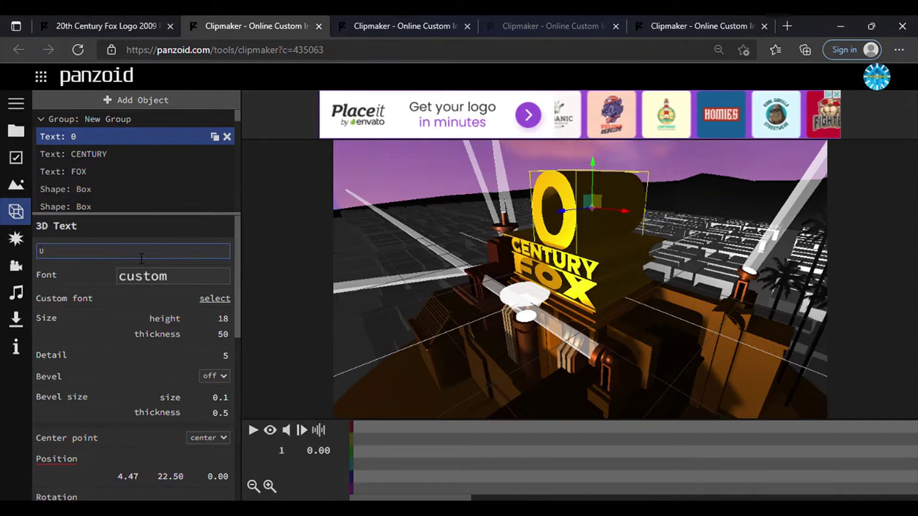
key("BackSpace")
type("YOBERLI")
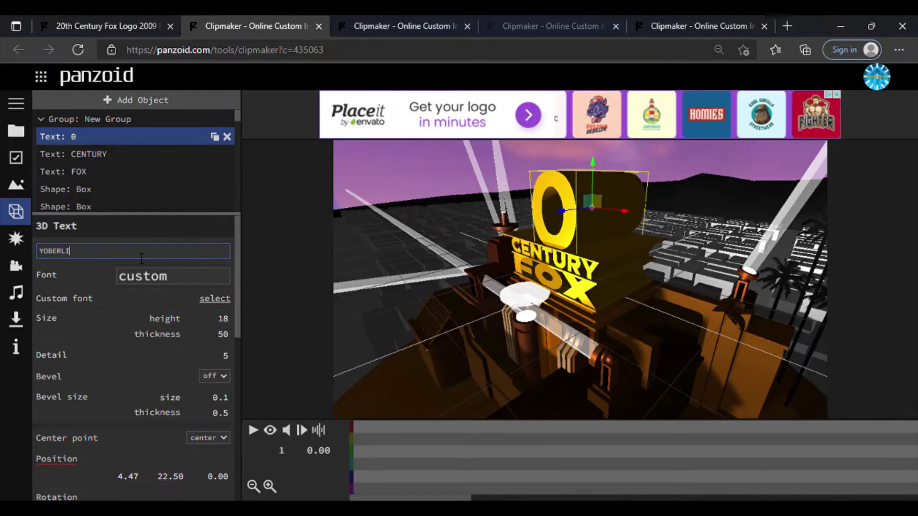
key("Return")
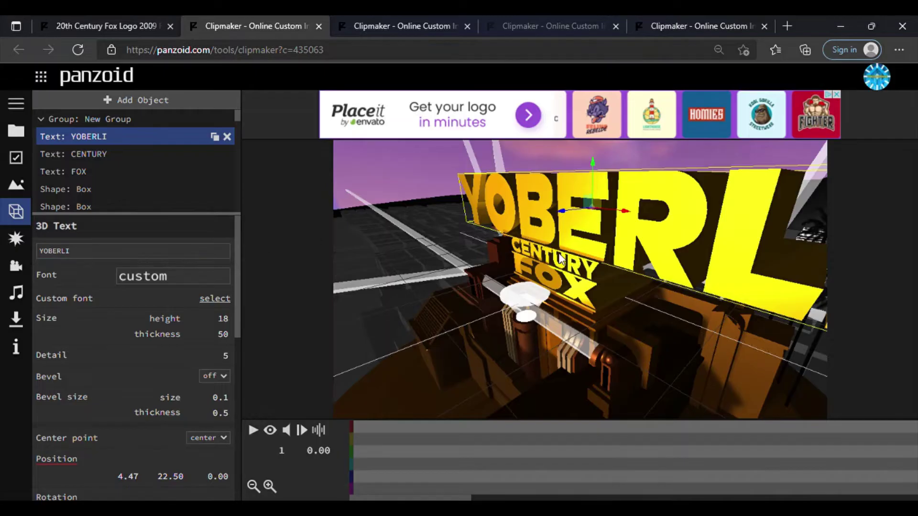
Set YOBERLI's height to 8 and move it down toward CENTURY.
left_click(228, 325)
type("8")
key("Return")
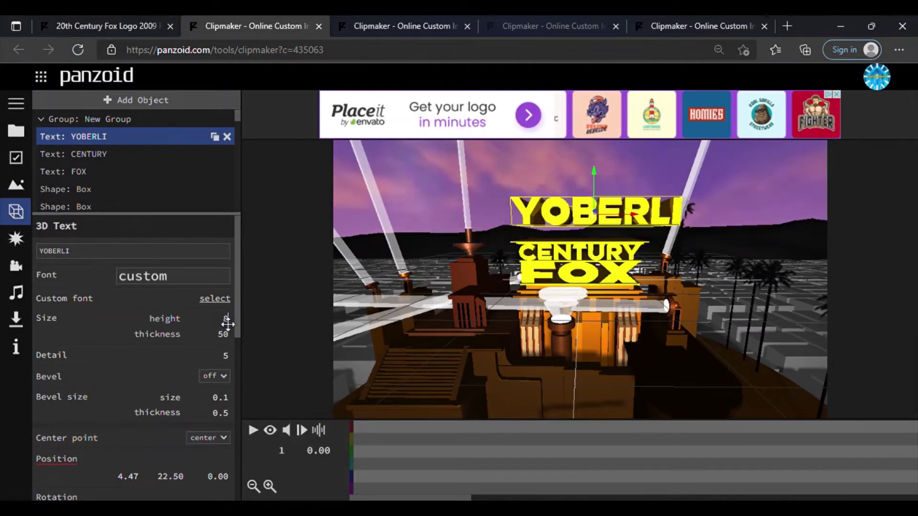
scroll(228, 325, "down", 1)
scroll(168, 379, "down", 3)
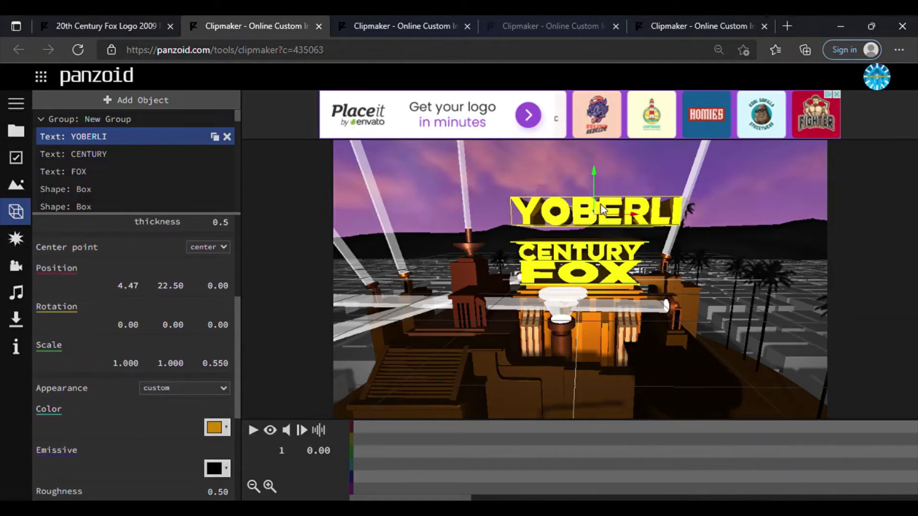
left_click_drag(604, 206, 583, 224)
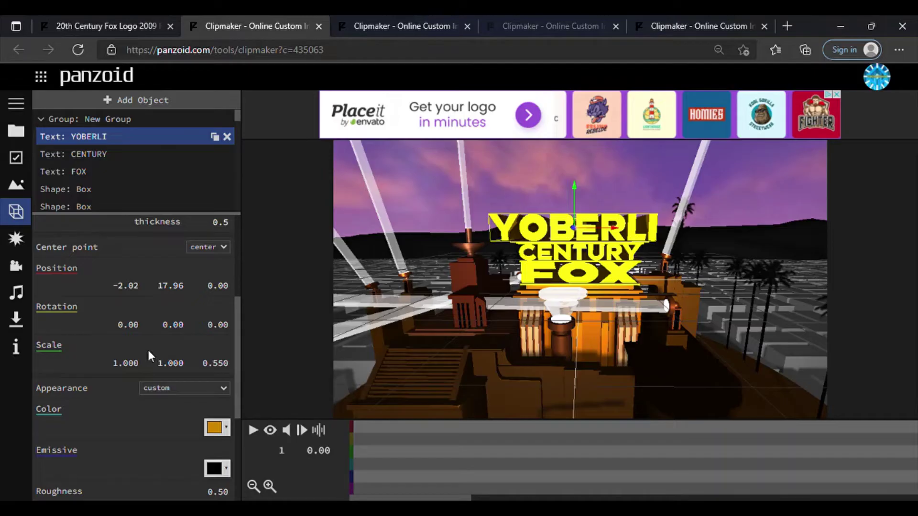
Set YOBERLI's Scale X to 0.8 and nudge it slightly right.
left_click(136, 365)
type("0.")
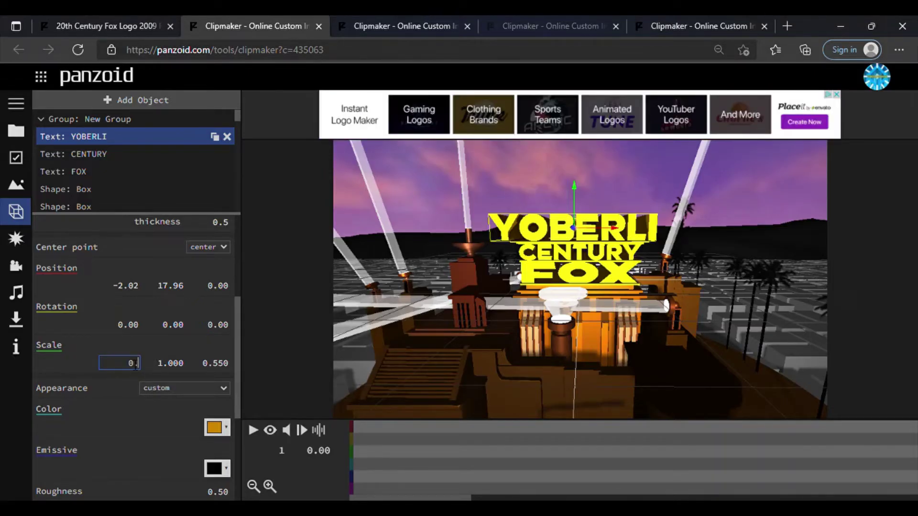
type("8")
key("Return")
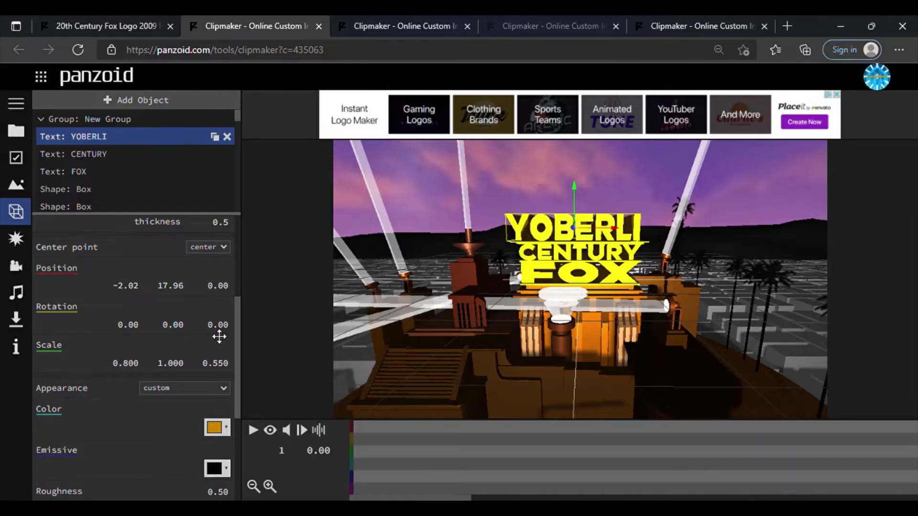
scroll(458, 230, "up", 2)
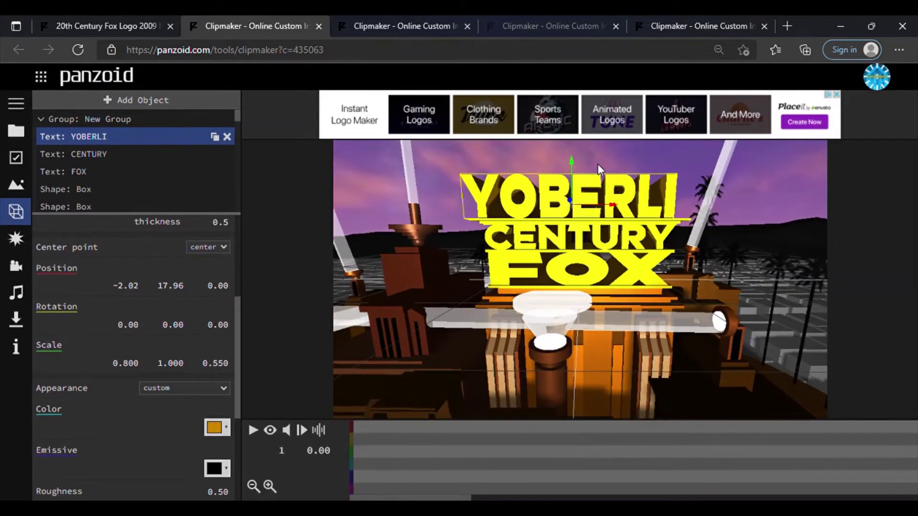
left_click_drag(591, 196, 595, 197)
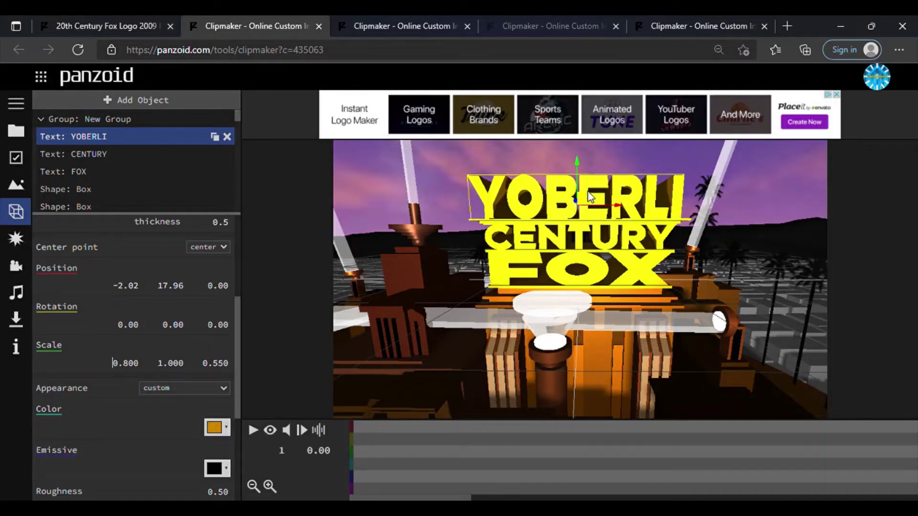
Set YOBERLI's Scale Y to 1.3 and fine-tune its position above CENTURY FOX.
left_click(183, 372)
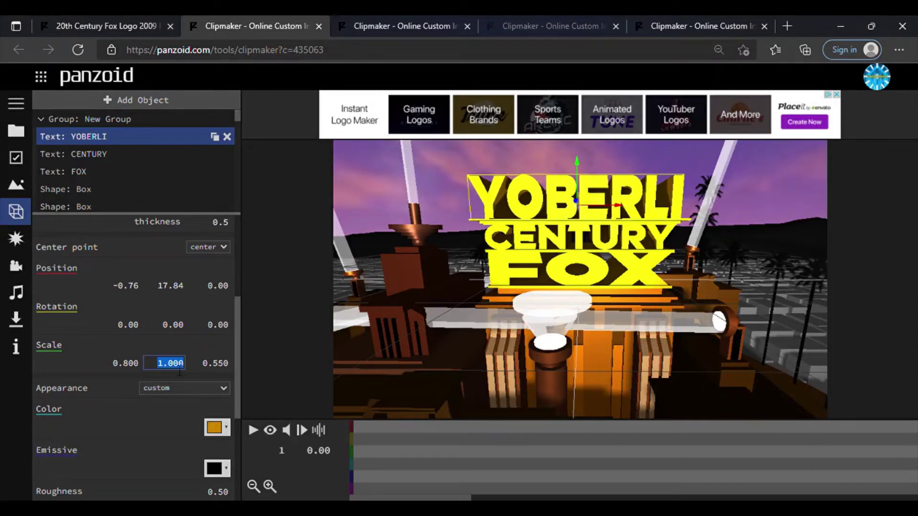
left_click(180, 372)
type("1.301")
key("Return")
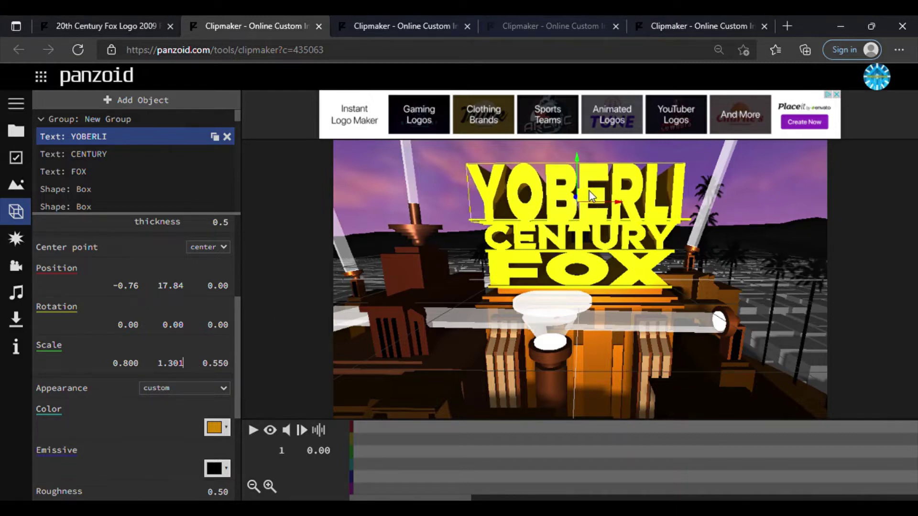
left_click_drag(589, 191, 586, 186)
mouse_move(736, 263)
left_mouse_down()
mouse_move(671, 295)
mouse_move(633, 300)
mouse_move(617, 289)
mouse_move(670, 264)
mouse_move(702, 284)
mouse_move(756, 280)
left_mouse_up()
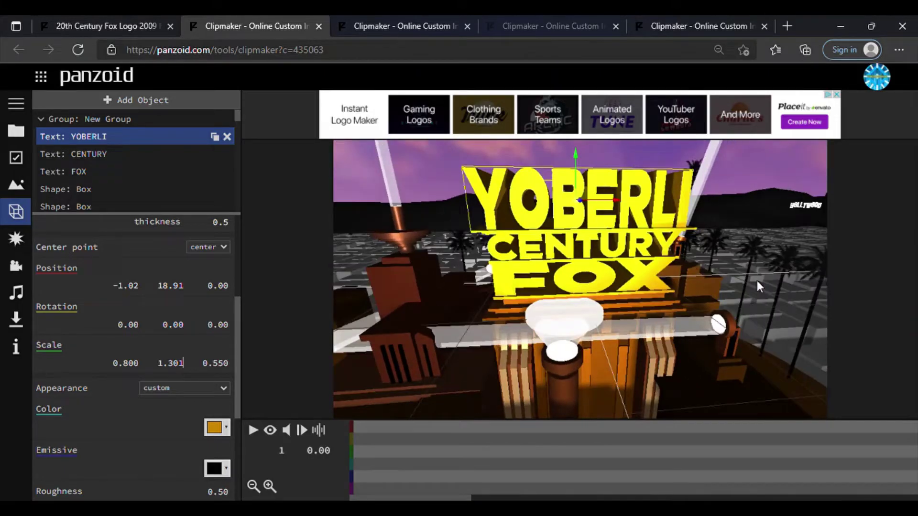
scroll(643, 228, "up", 1)
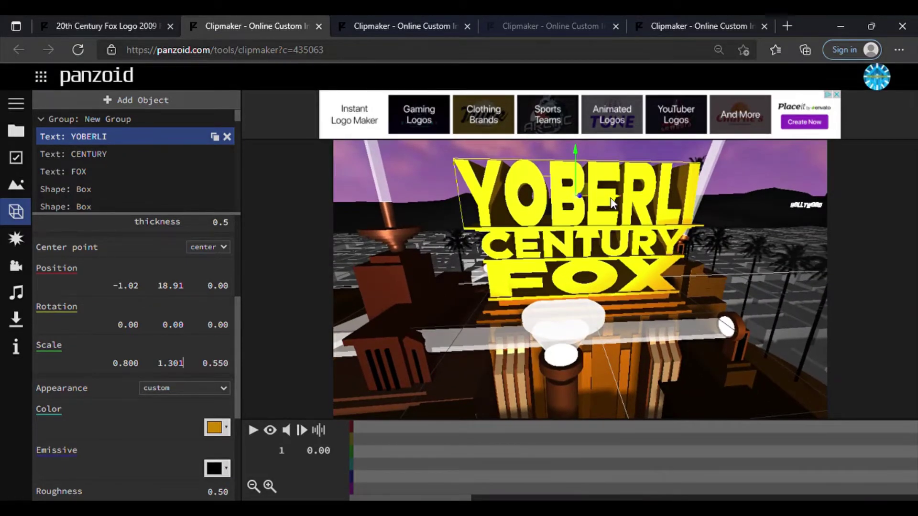
mouse_move(611, 203)
left_mouse_down()
mouse_move(653, 225)
mouse_move(682, 260)
mouse_move(742, 246)
mouse_move(738, 257)
mouse_move(704, 250)
mouse_move(619, 217)
left_mouse_up()
scroll(704, 251, "down", 2)
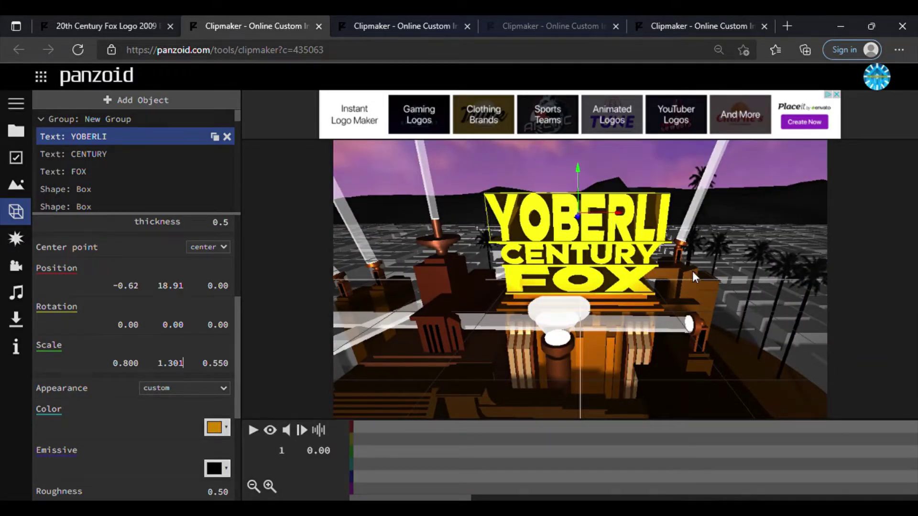
mouse_move(693, 272)
left_mouse_down()
mouse_move(707, 268)
mouse_move(455, 232)
left_mouse_up()
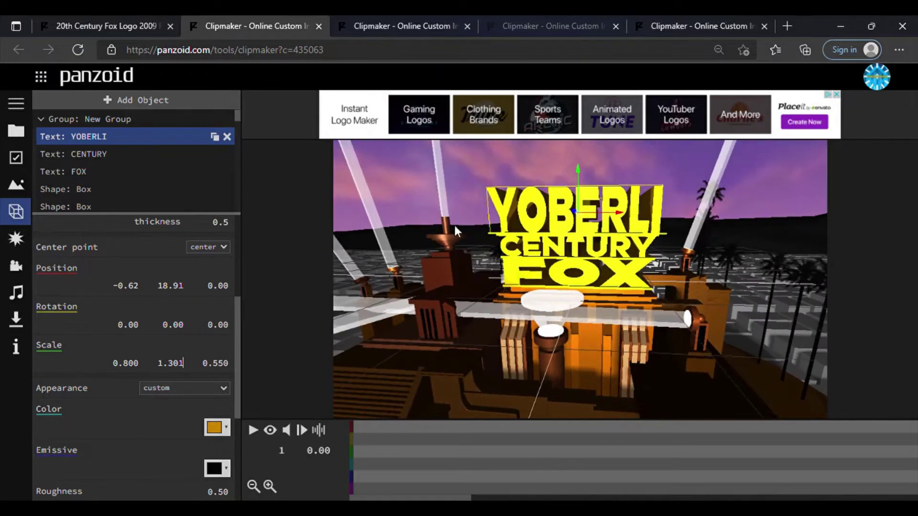
Change the CENTURY text to GAMING and widen it horizontally.
left_click(123, 155)
scroll(158, 266, "up", 1)
scroll(158, 266, "up", 3)
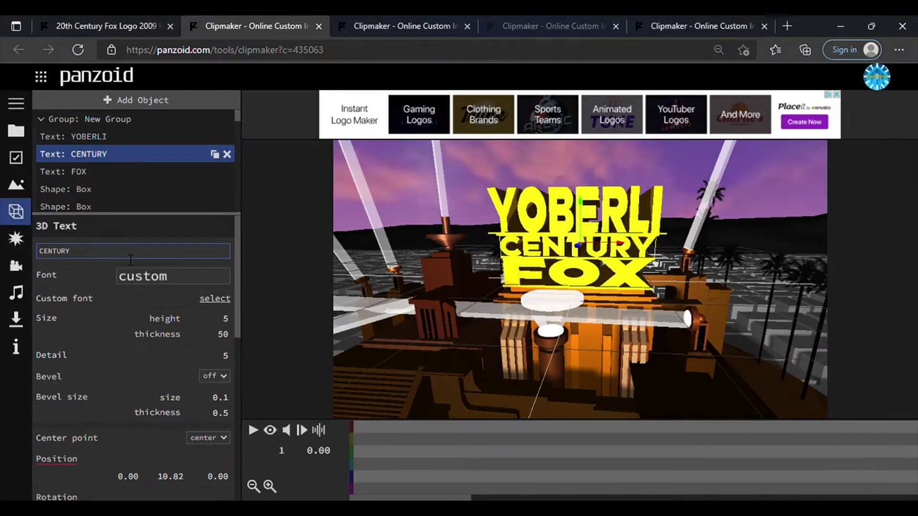
key("BackSpace")
key("BackSpace")
key("BackSpace")
key("Return")
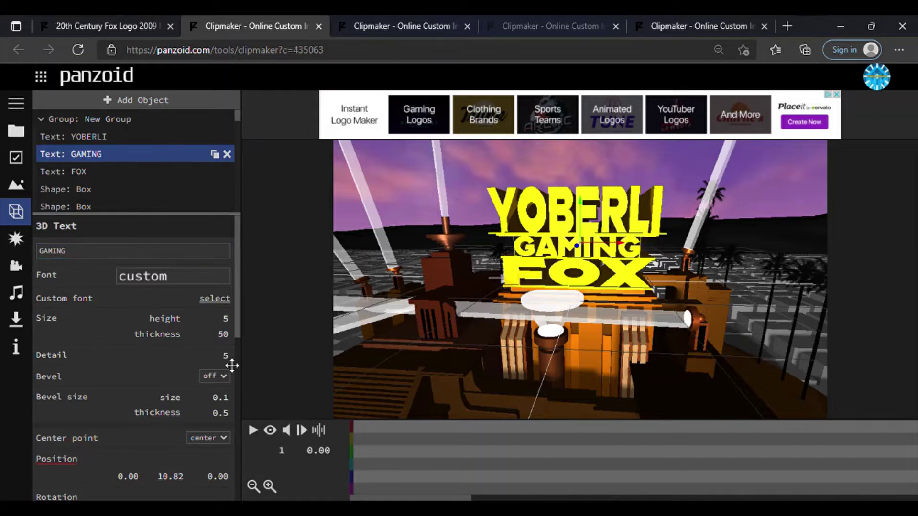
scroll(639, 224, "down", 1)
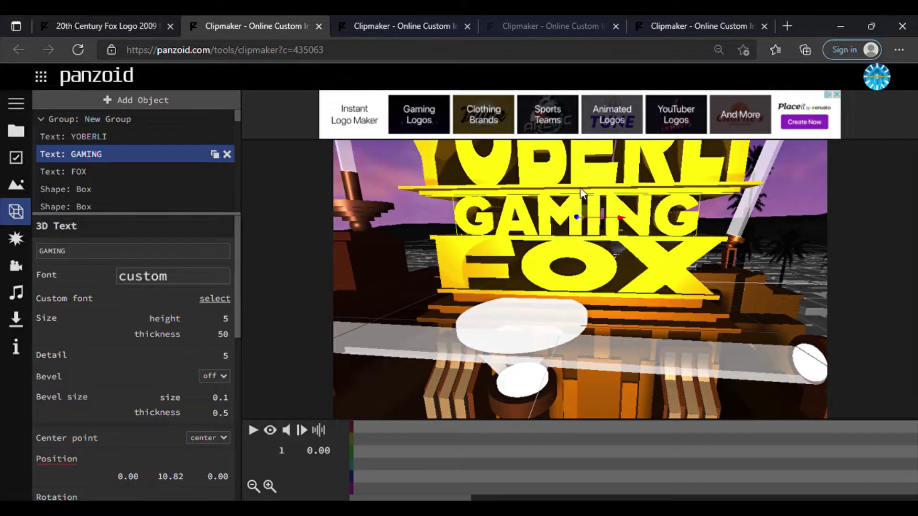
scroll(109, 393, "down", 2)
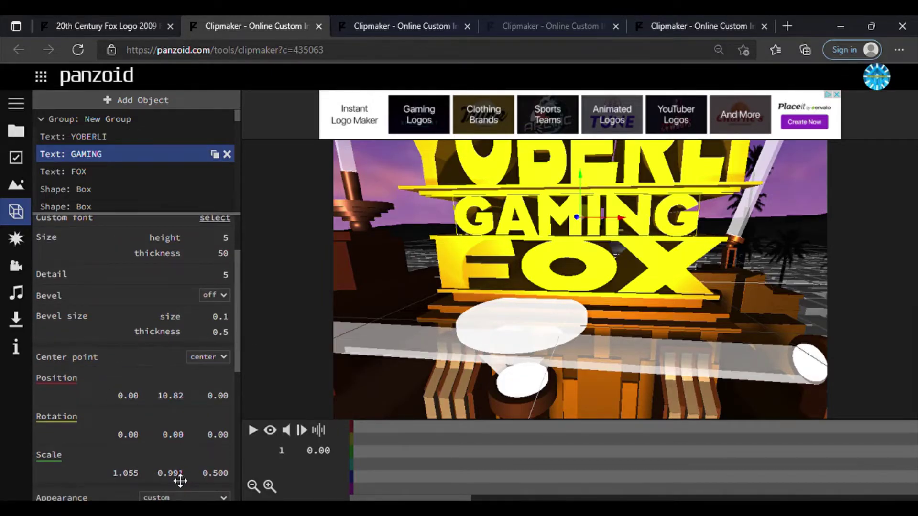
left_click_drag(122, 474, 281, 455)
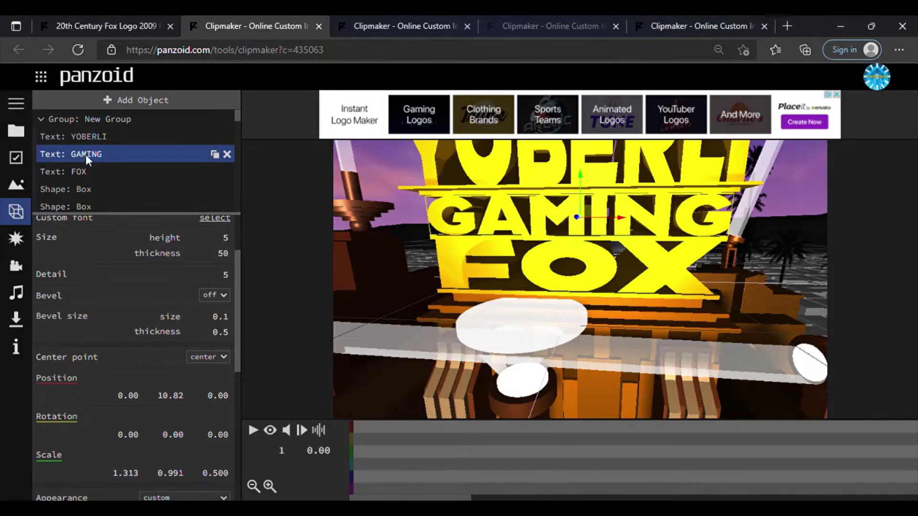
Change the FOX text object's wording to STUDIOS.
left_click(77, 172)
left_click_drag(550, 334, 549, 301)
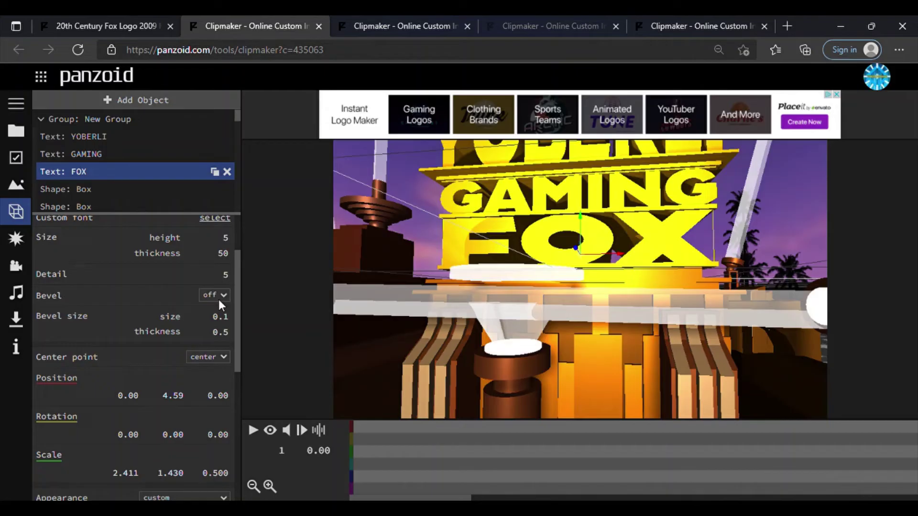
scroll(219, 299, "up", 2)
type("STUDIOS")
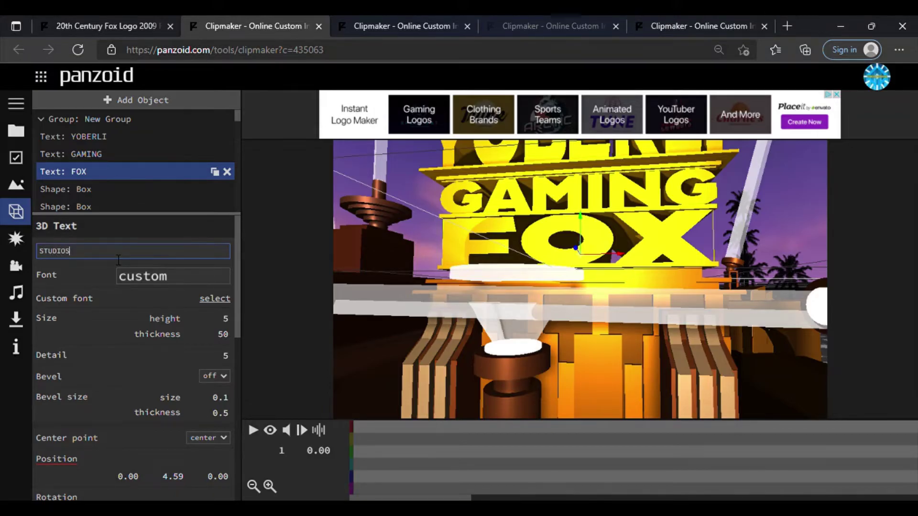
type("\\")
left_click_drag(560, 234, 317, 358)
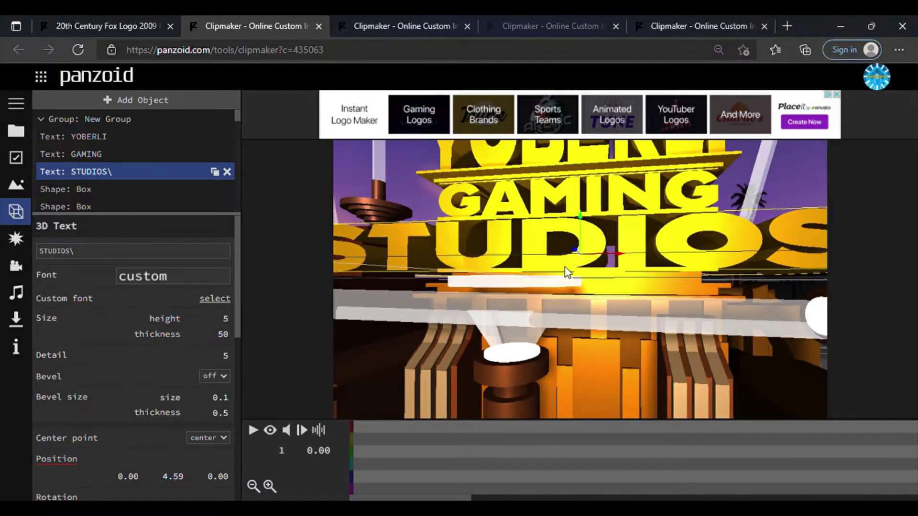
Make STUDIOS slightly shorter and raise it a little.
scroll(170, 408, "down", 2)
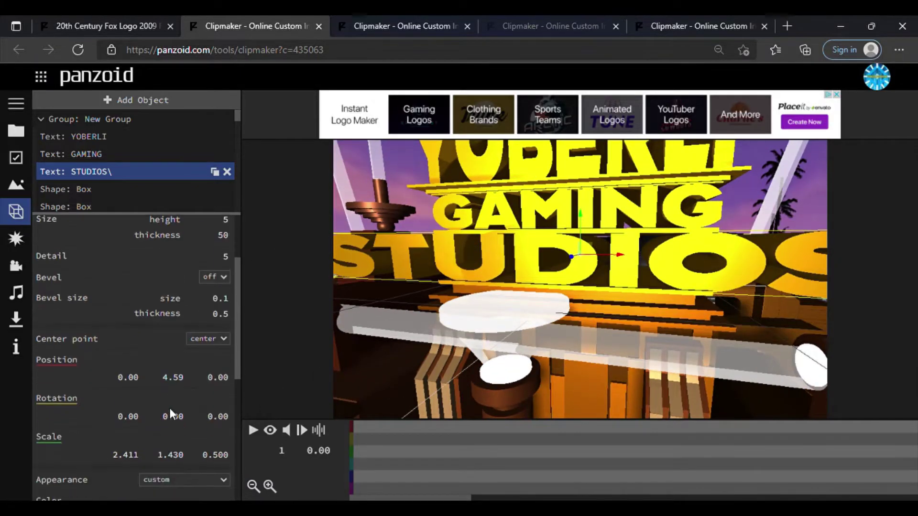
scroll(175, 416, "down", 1)
left_click_drag(186, 423, 140, 429)
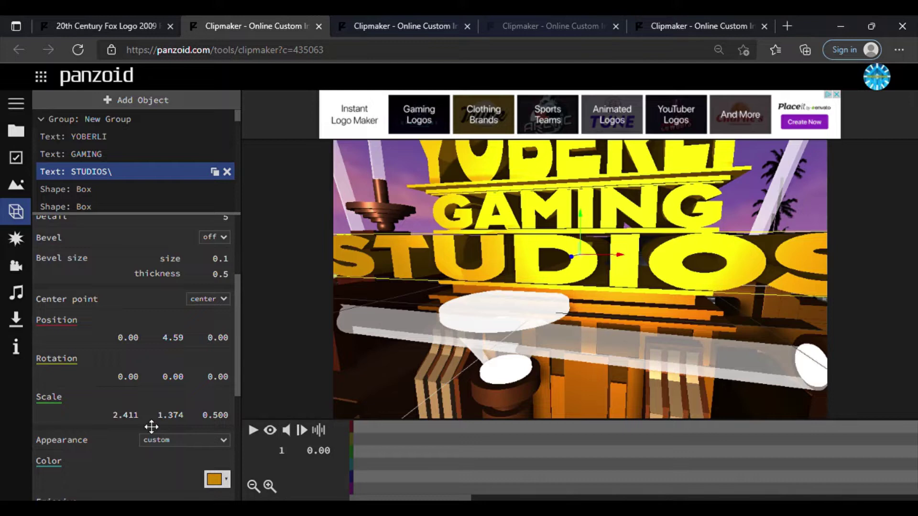
left_click_drag(515, 350, 520, 343)
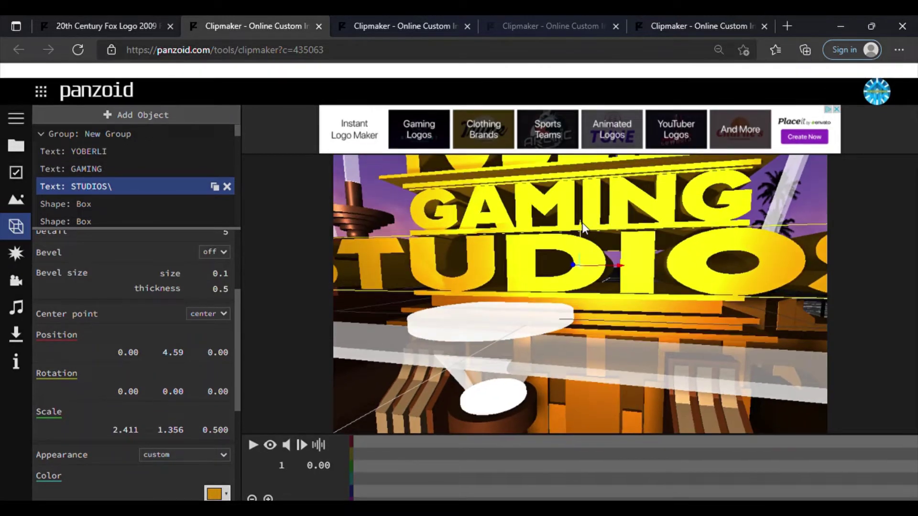
scroll(582, 223, "up", 2)
left_click_drag(182, 345, 182, 346)
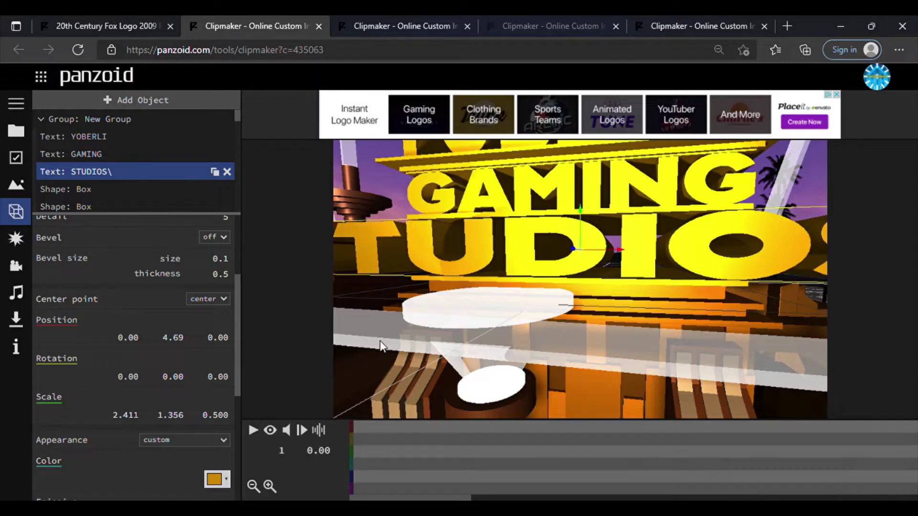
Narrow STUDIOS so the whole word fits under GAMING.
scroll(174, 392, "down", 1)
scroll(174, 392, "down", 2)
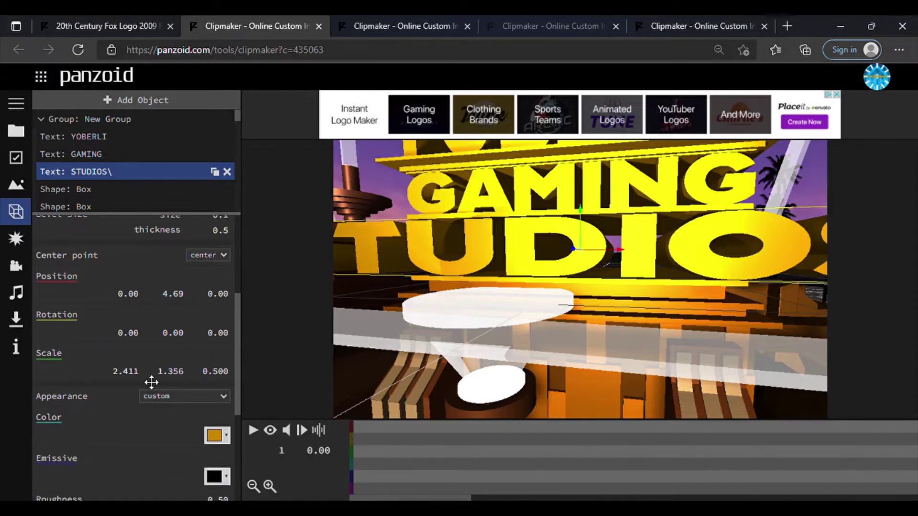
left_click_drag(128, 373, 79, 372)
left_click_drag(143, 377, 2, 382)
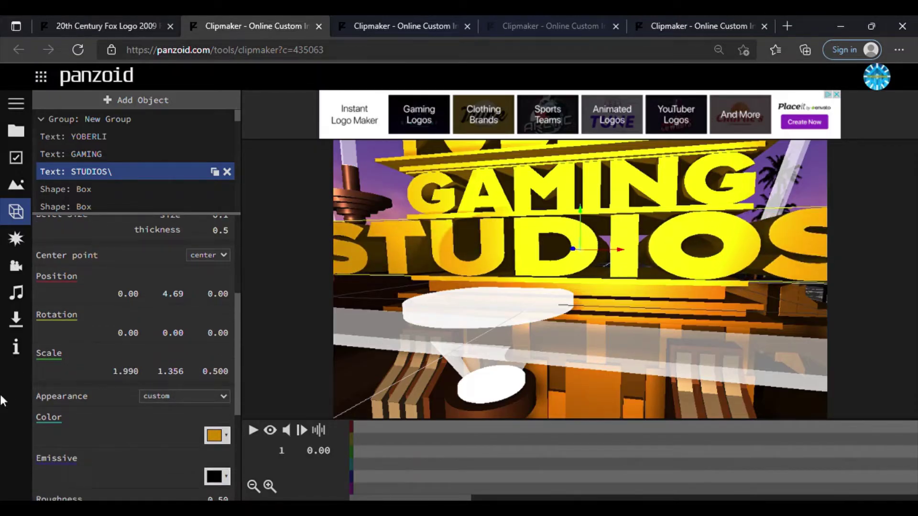
left_click_drag(141, 378, 8, 389)
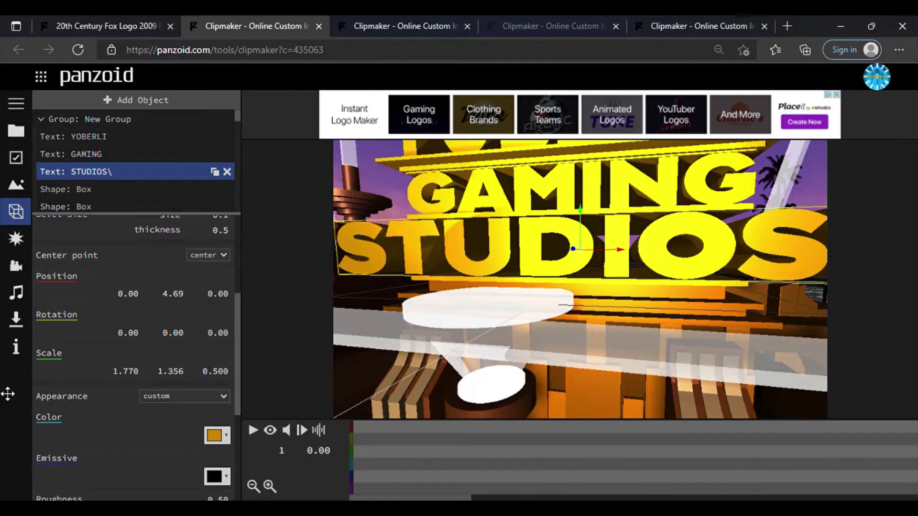
left_click_drag(133, 380, 99, 393)
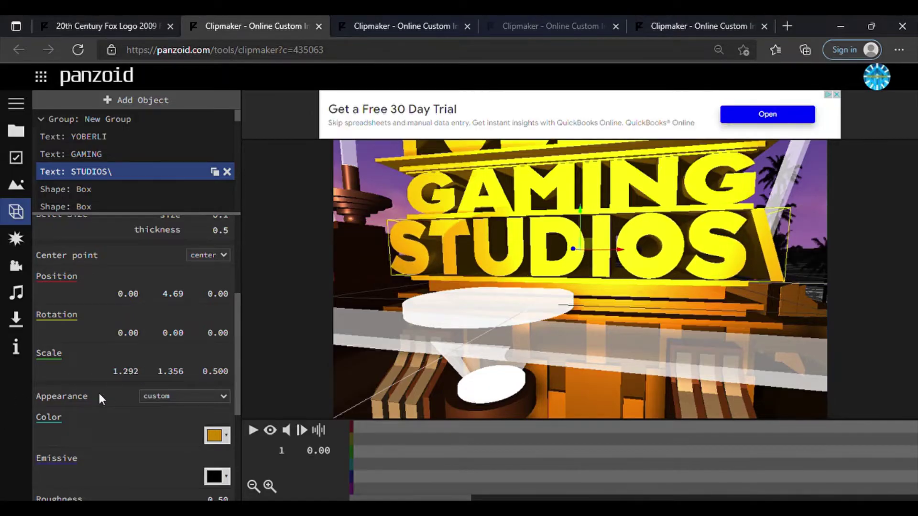
Remove the stray backslash from STUDIOS and fine-tune its width.
scroll(200, 270, "up", 4)
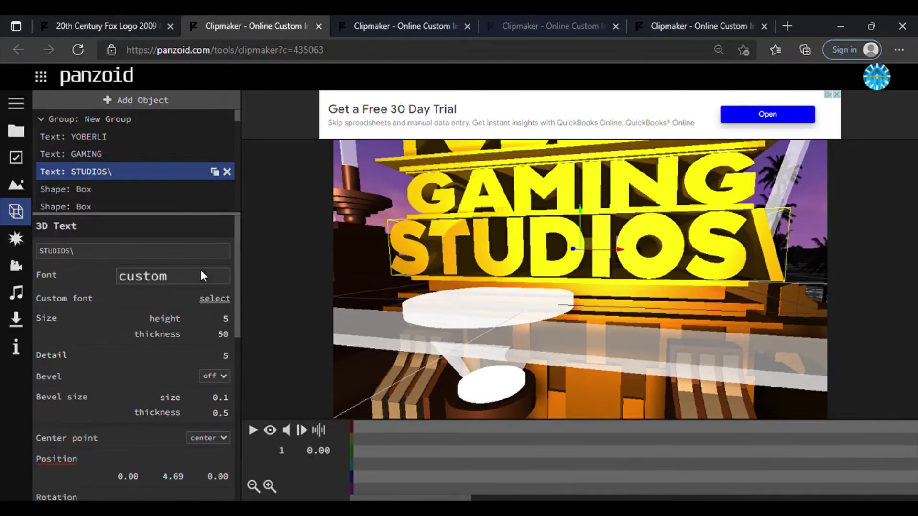
left_click(128, 253)
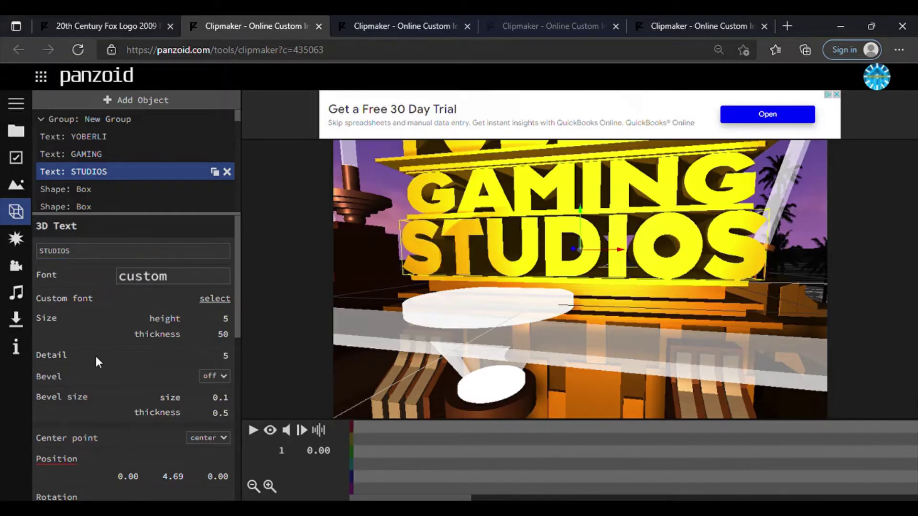
scroll(96, 357, "down", 3)
mouse_move(134, 406)
left_mouse_down()
mouse_move(8, 422)
mouse_move(106, 423)
left_mouse_up()
scroll(506, 325, "down", 5)
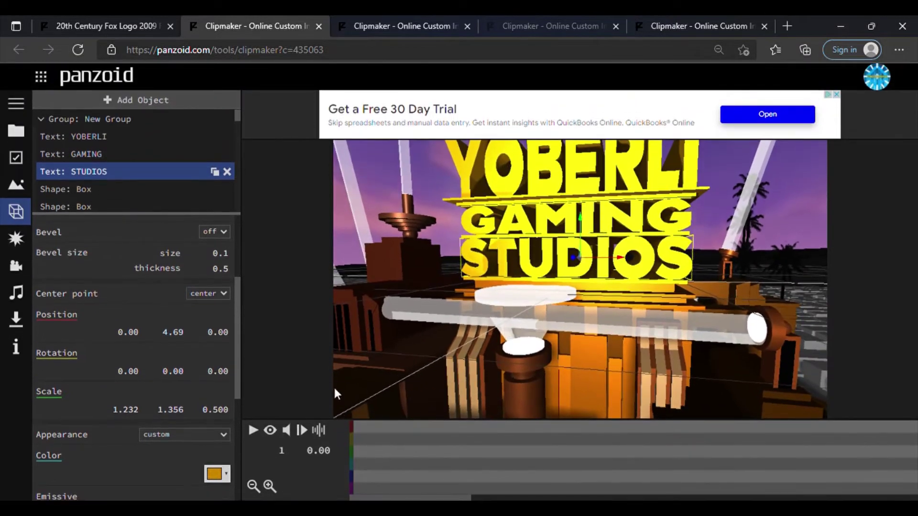
Play the intro in camera view and pause near frame 543.
left_click(279, 431)
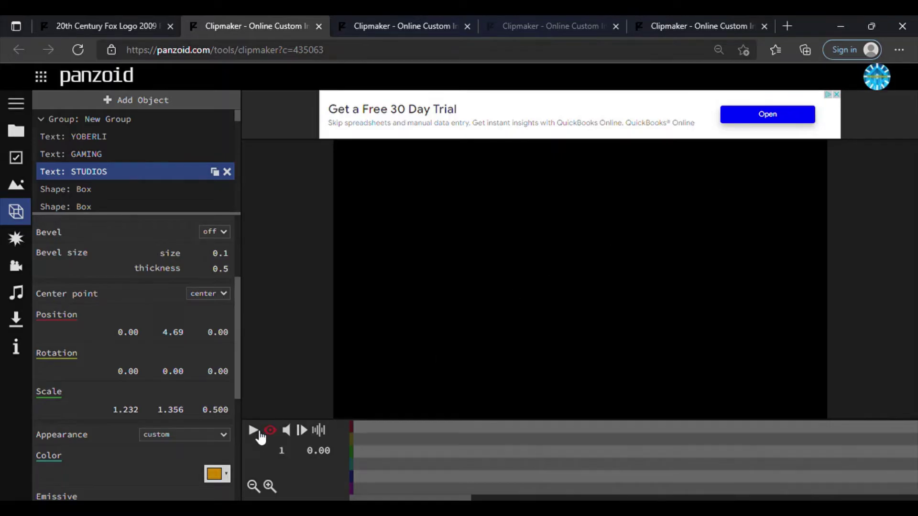
left_click(255, 432)
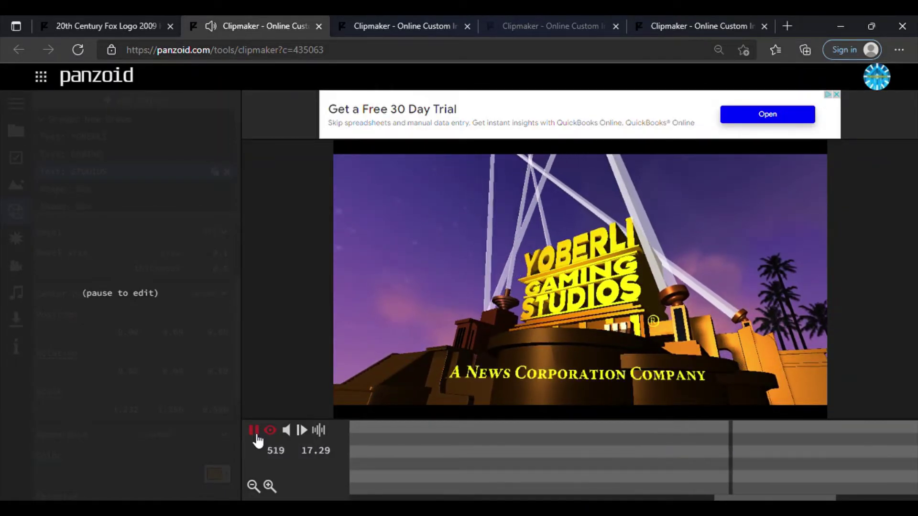
left_click(254, 432)
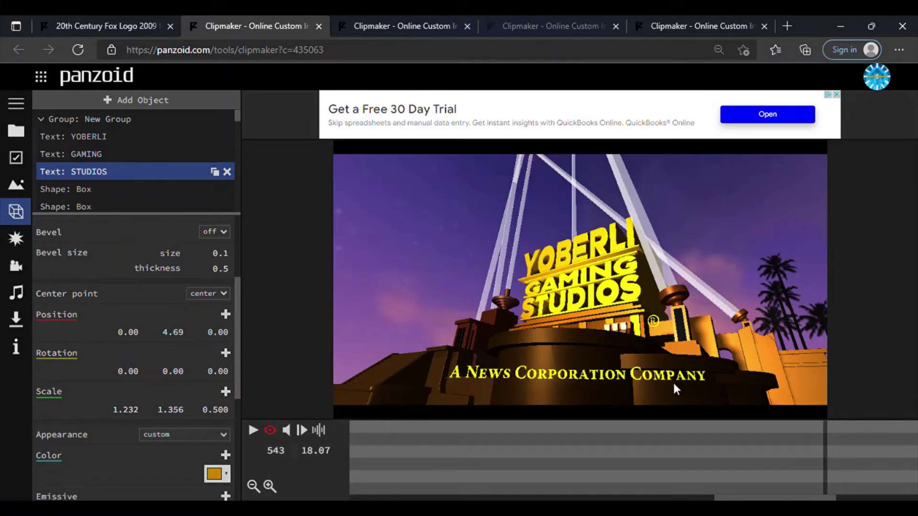
Scroll down the object list and select Text: A News Corporation Company.
scroll(178, 181, "down", 2)
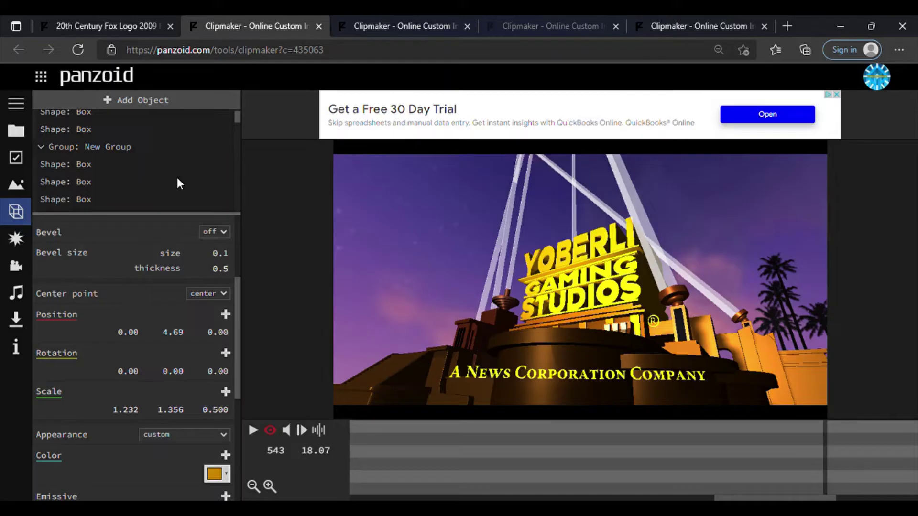
scroll(178, 180, "down", 2)
scroll(178, 181, "down", 2)
scroll(178, 181, "down", 2)
scroll(177, 182, "down", 2)
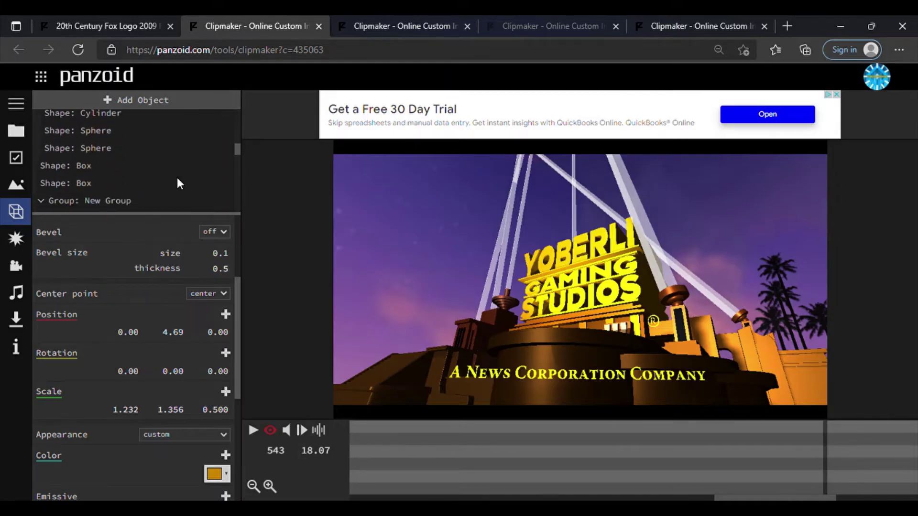
scroll(178, 181, "down", 2)
scroll(178, 182, "down", 2)
scroll(178, 182, "down", 2)
scroll(178, 180, "down", 2)
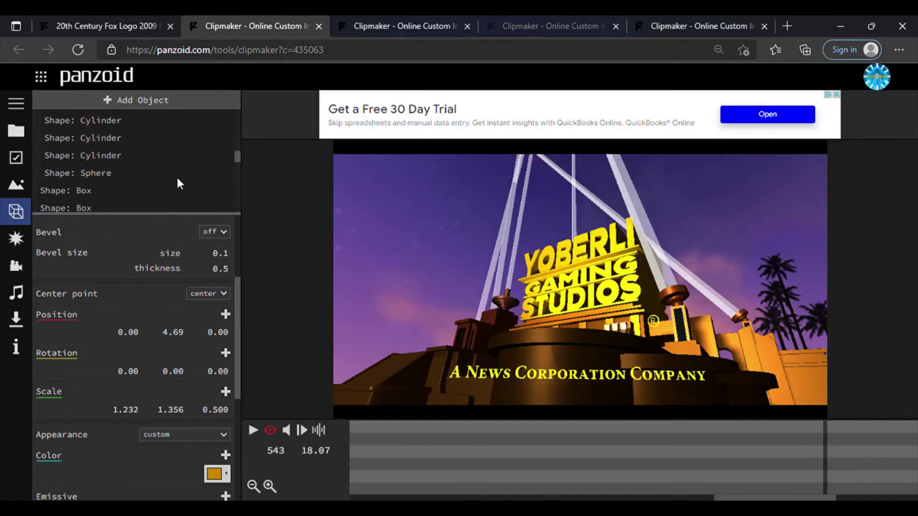
scroll(178, 179, "down", 2)
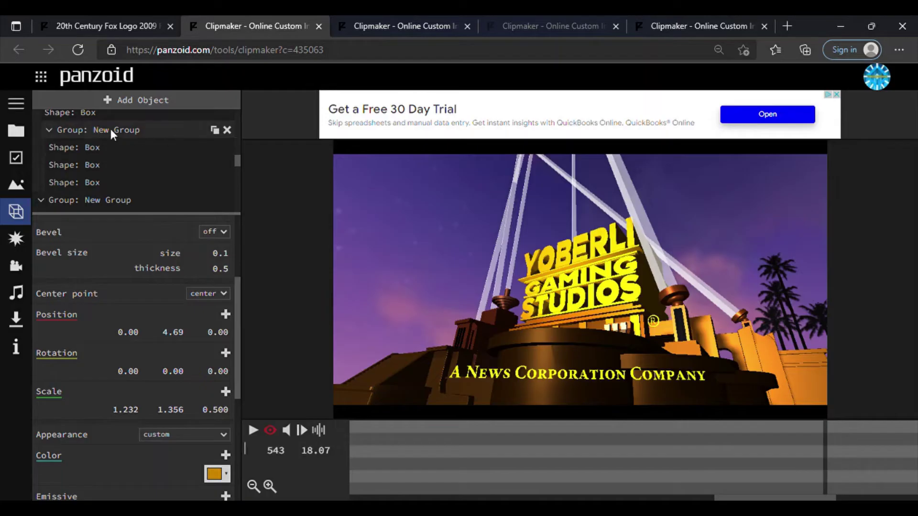
scroll(137, 186, "down", 2)
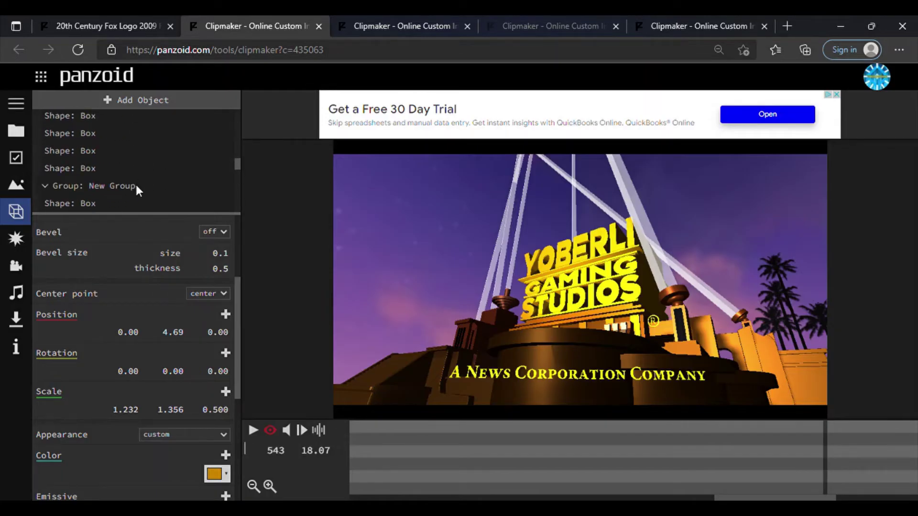
scroll(137, 187, "down", 2)
scroll(137, 187, "down", 2)
scroll(136, 187, "down", 2)
scroll(137, 187, "down", 2)
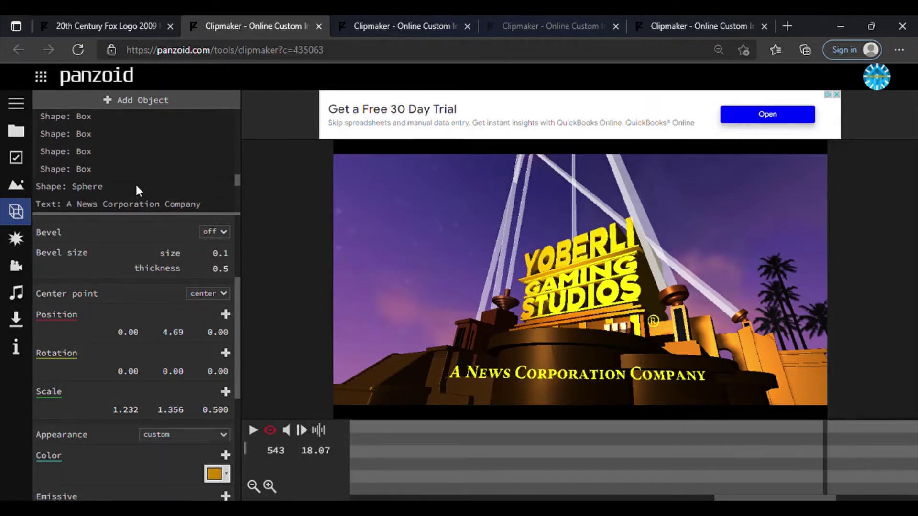
scroll(137, 187, "down", 1)
scroll(137, 187, "down", 1)
left_click(128, 167)
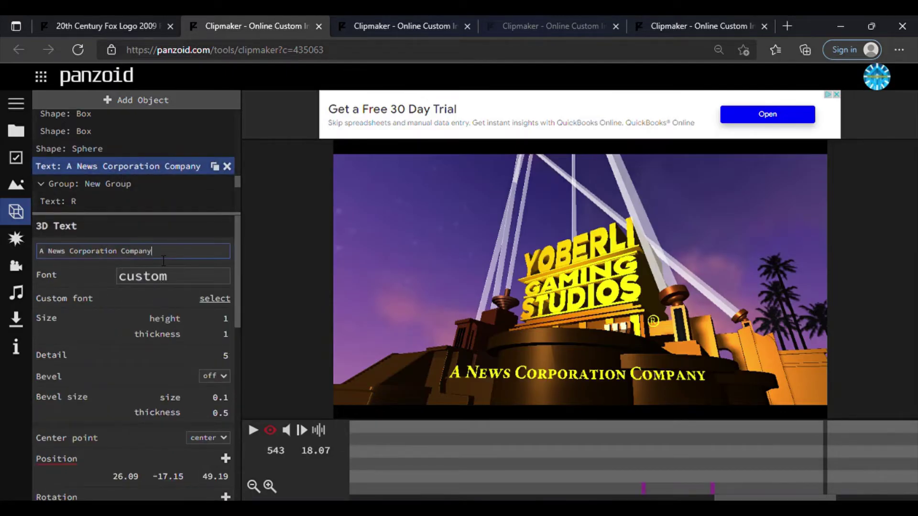
Replace 'A News Corporation Company' with the text Made by 'Yoberli Gaming'.
key("BackSpace")
key("BackSpace")
key("BackSpace")
key("BackSpace")
key("BackSpace")
key("BackSpace")
type("AD")
type("de")
key("Return")
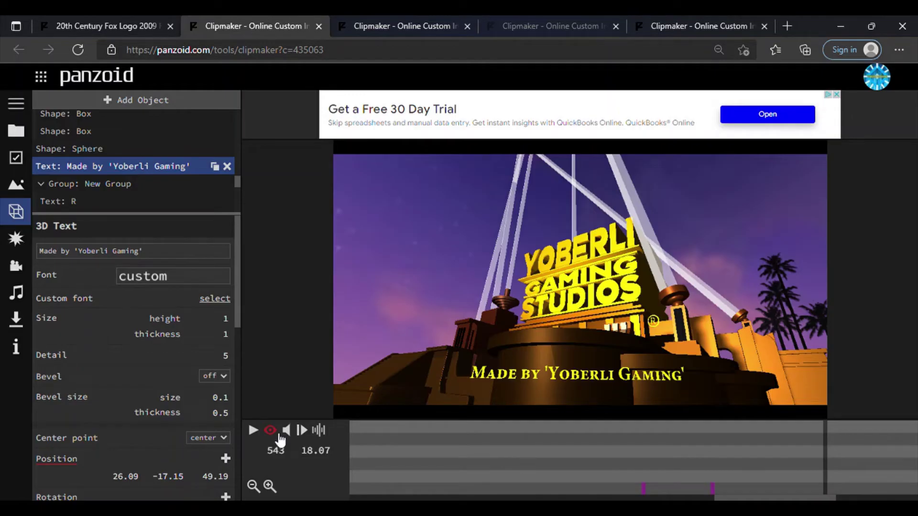
Adjust the tagline's Rotation X and Z for a slight tilt.
scroll(200, 478, "down", 1)
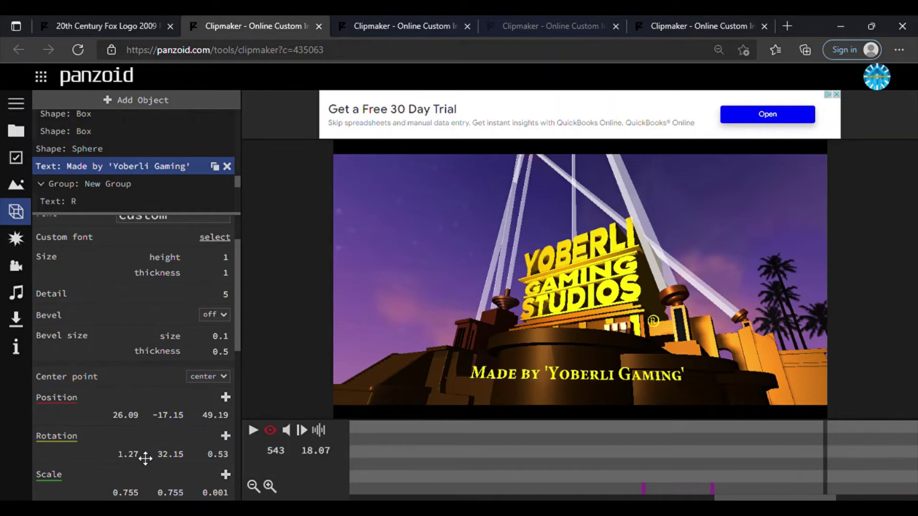
mouse_move(139, 455)
left_mouse_down()
mouse_move(137, 463)
mouse_move(117, 463)
mouse_move(239, 451)
mouse_move(232, 454)
left_mouse_up()
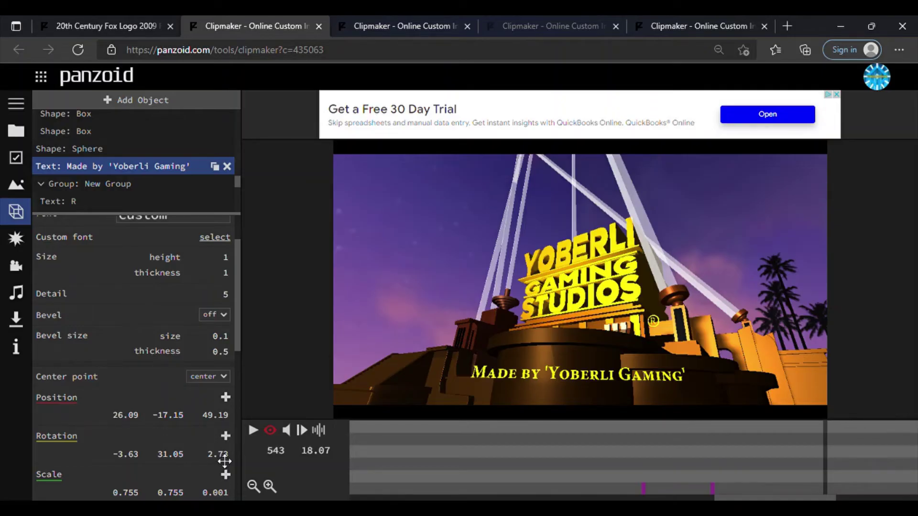
left_click_drag(222, 461, 225, 459)
Replay the animation ending from about 15.8 s, then pause.
left_click(555, 433)
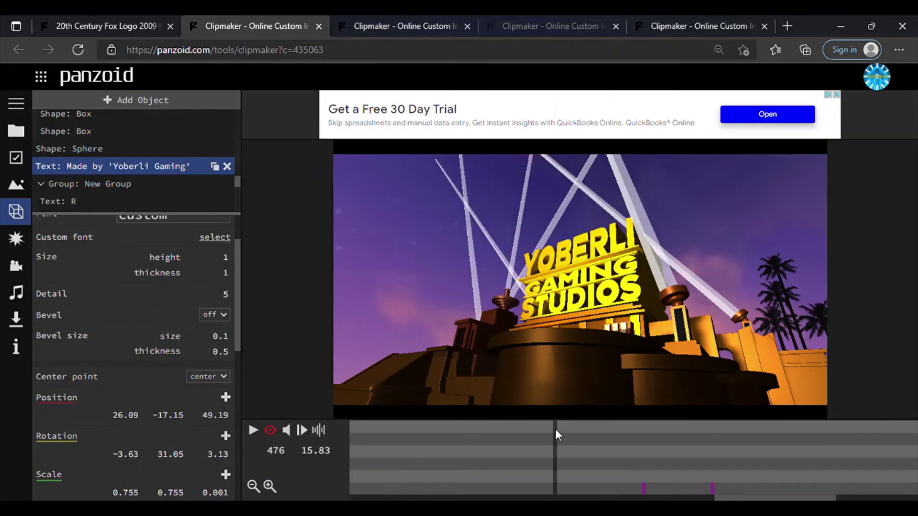
key("space")
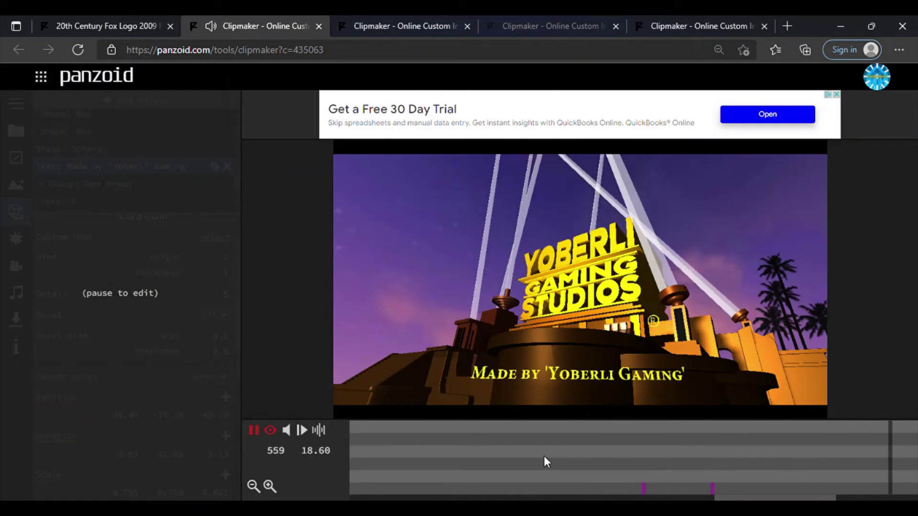
key("space")
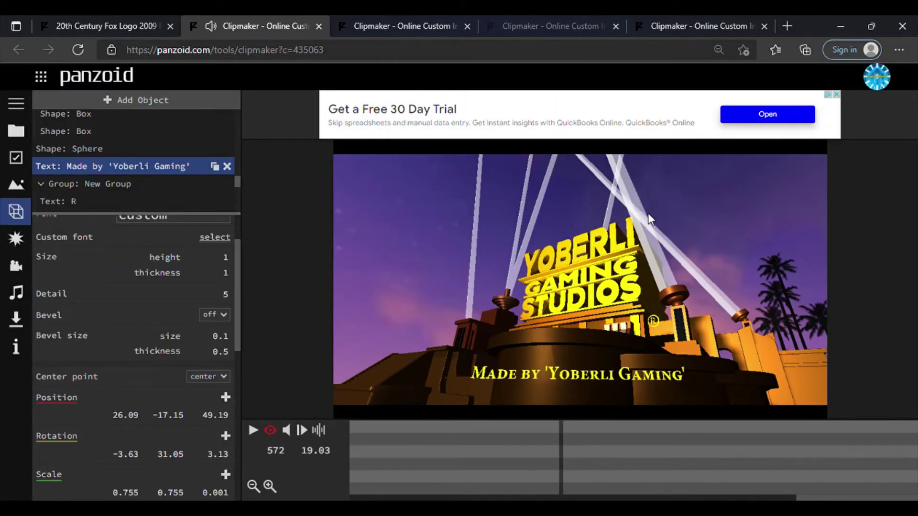
Select a cylinder in the nested New Group and set its Render side to front.
scroll(45, 142, "up", 2)
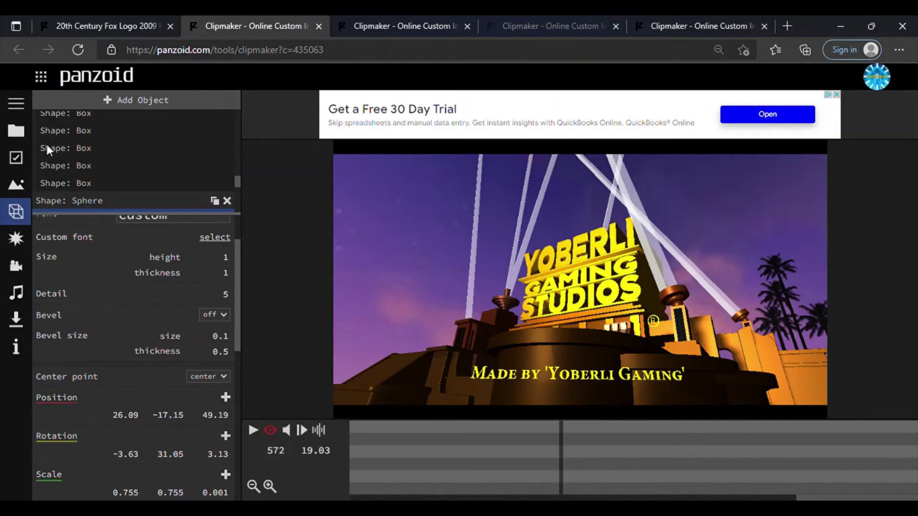
scroll(47, 145, "up", 3)
scroll(47, 145, "up", 2)
scroll(47, 144, "up", 1)
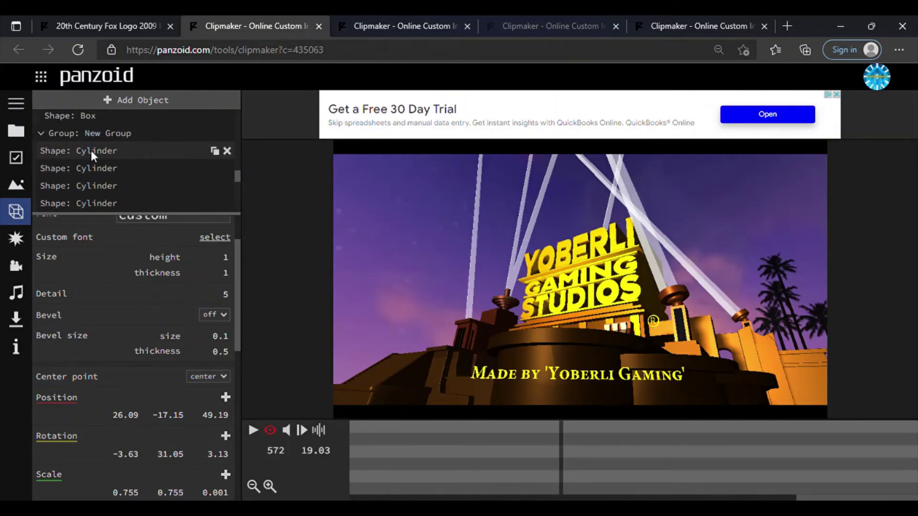
scroll(91, 150, "up", 2)
scroll(90, 150, "up", 2)
scroll(91, 150, "up", 1)
scroll(90, 150, "up", 1)
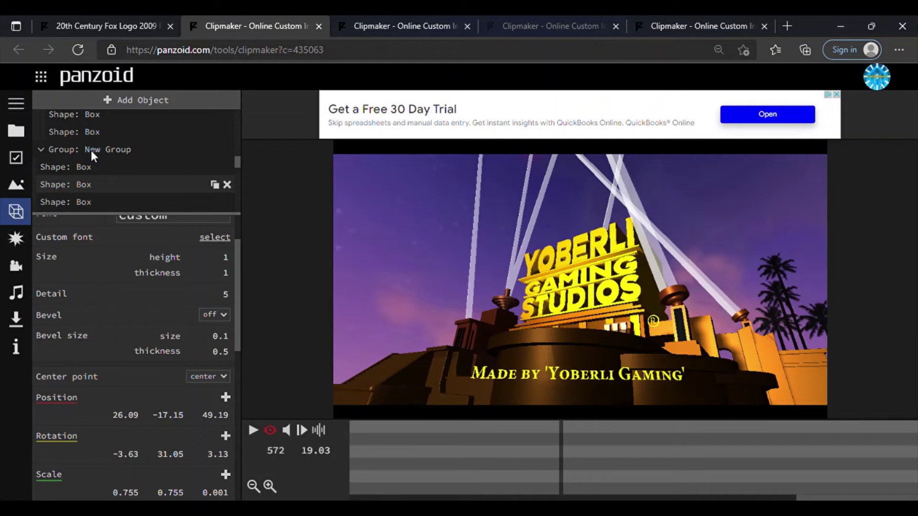
scroll(91, 150, "up", 2)
scroll(91, 150, "up", 2)
scroll(91, 150, "up", 1)
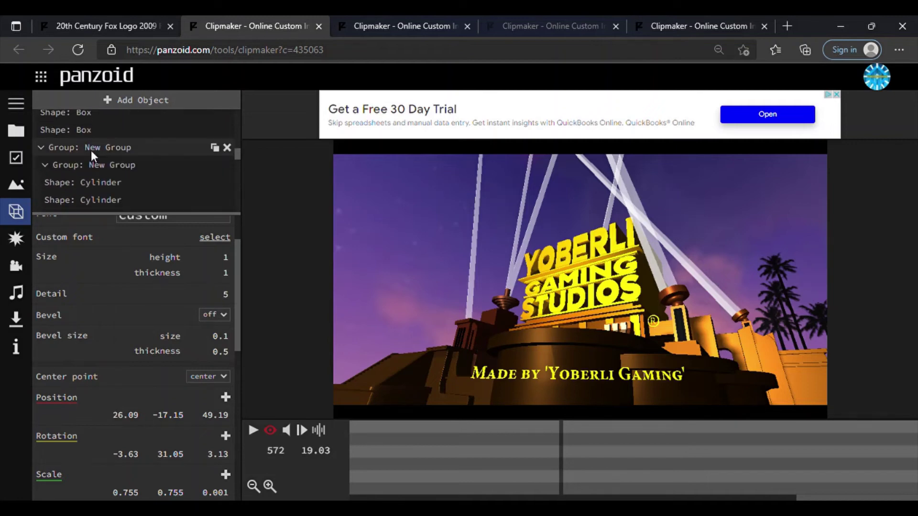
left_click(122, 179)
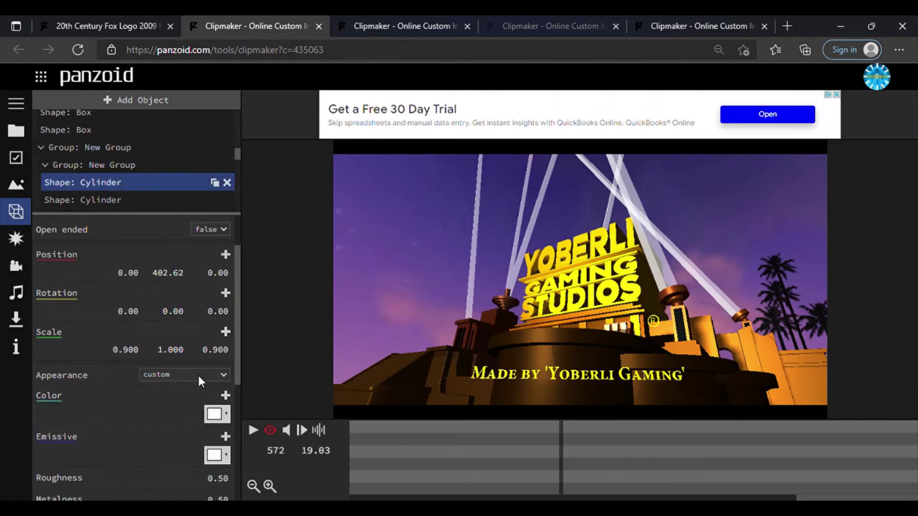
scroll(199, 375, "down", 2)
scroll(210, 392, "down", 1)
scroll(222, 461, "down", 1)
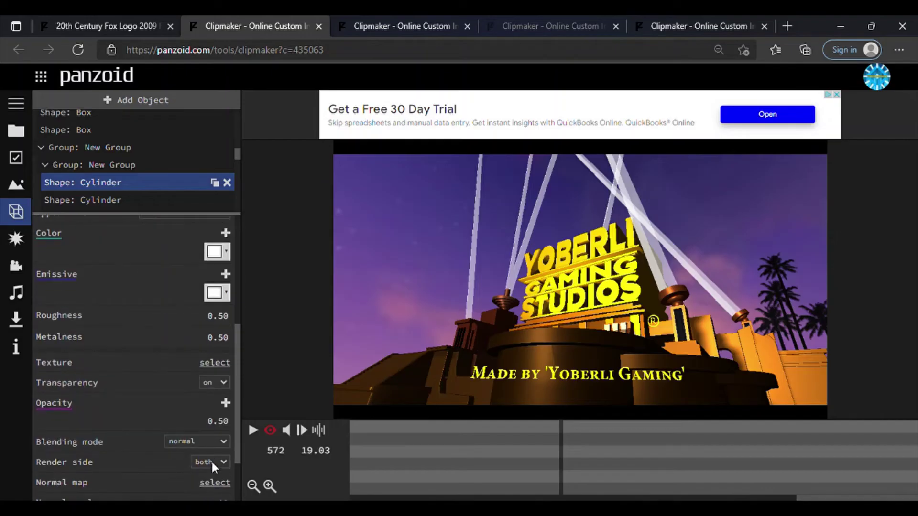
left_click(217, 429)
Set the first nested cylinder's Render side to front, reselecting it to confirm.
scroll(153, 165, "up", 2)
scroll(153, 165, "up", 2)
scroll(154, 165, "up", 2)
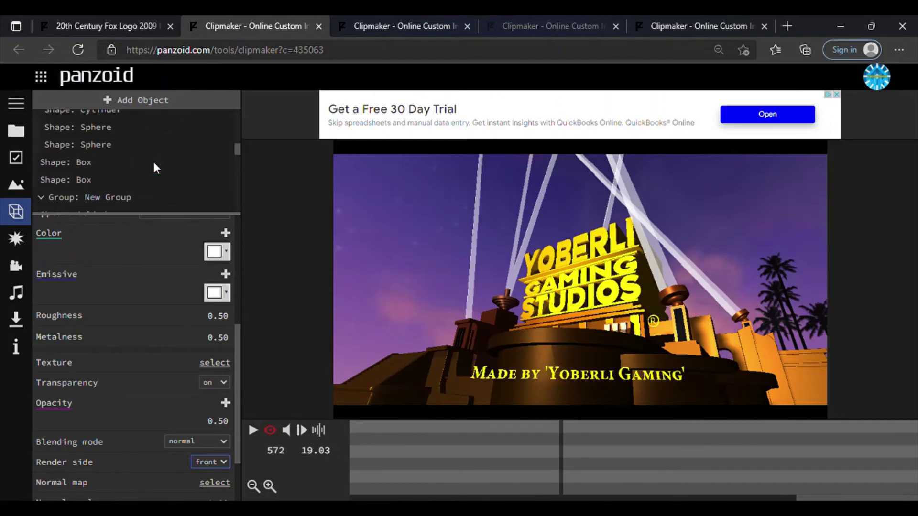
scroll(154, 165, "up", 2)
left_click(114, 134)
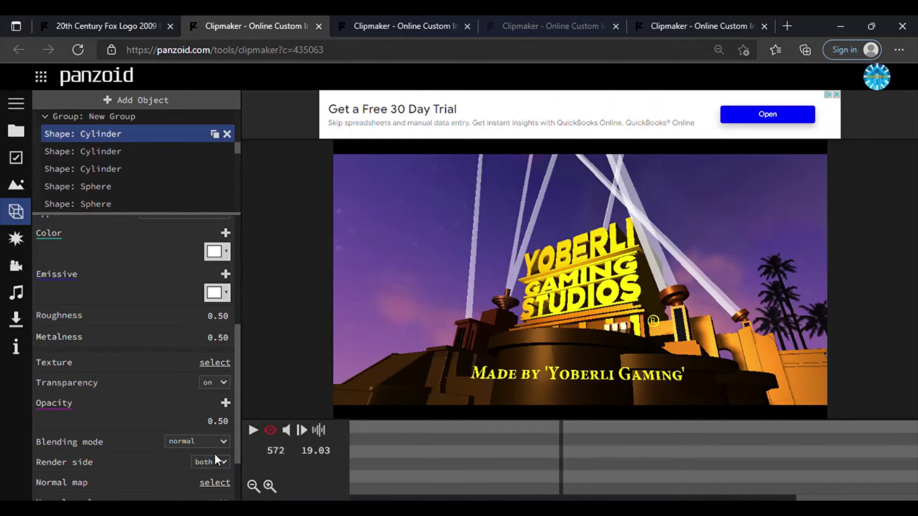
left_click(208, 426)
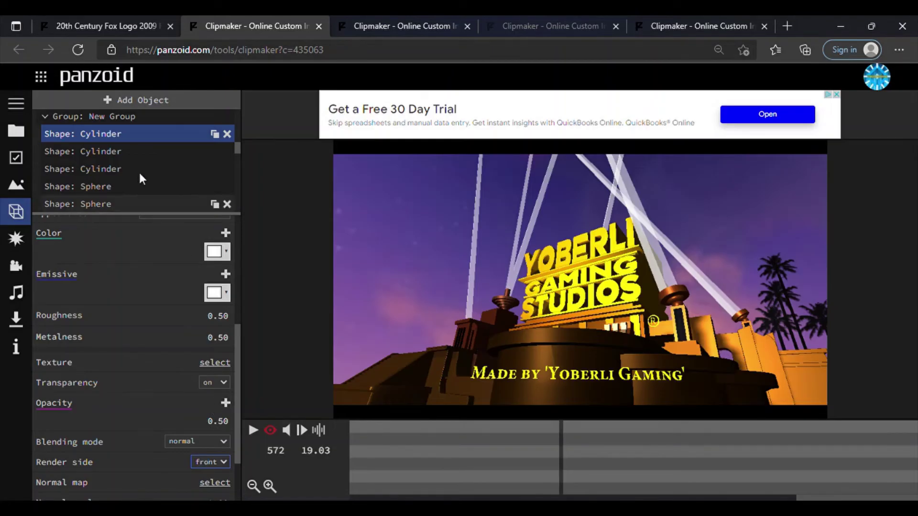
scroll(136, 165, "up", 2)
scroll(134, 161, "up", 5)
scroll(134, 160, "down", 5)
left_click(122, 150)
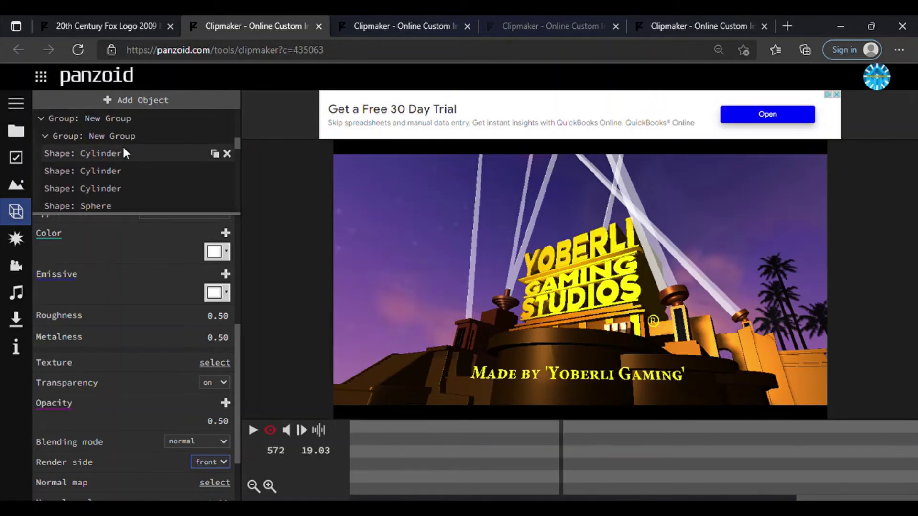
left_click(220, 423)
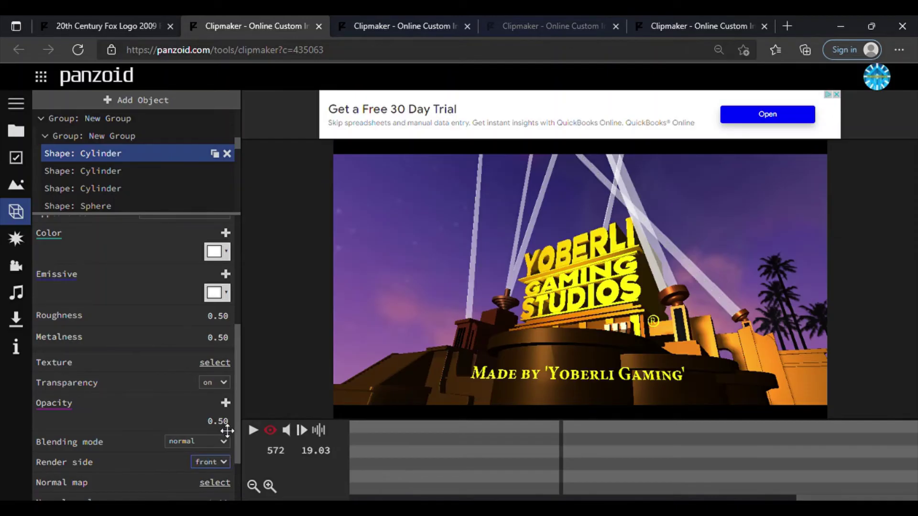
Set the nested New Group's first Shape: Cylinder to Render side front.
scroll(143, 180, "up", 2)
scroll(143, 184, "down", 3)
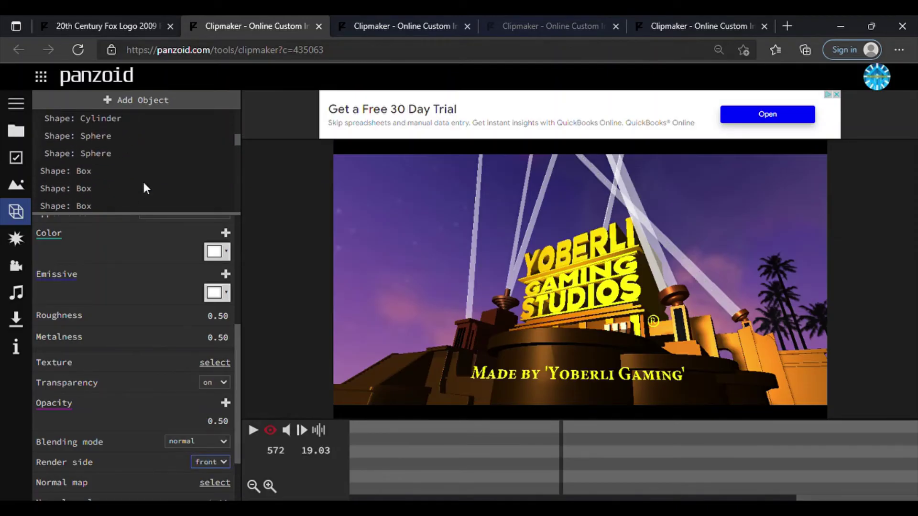
scroll(144, 184, "down", 3)
left_click(119, 150)
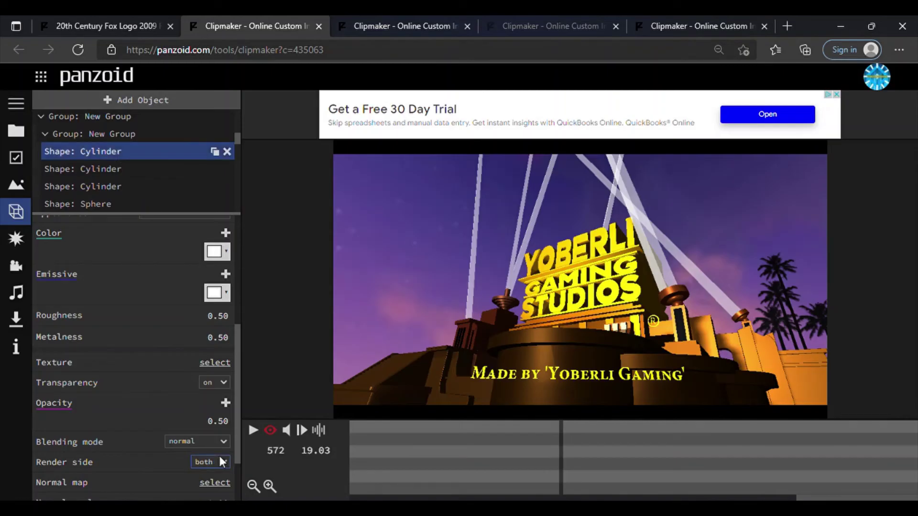
key("Up")
key("Up")
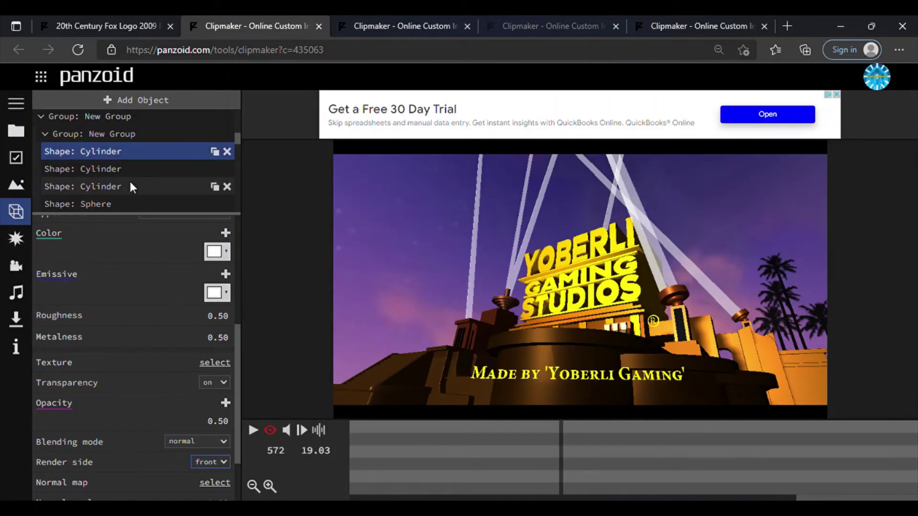
scroll(130, 181, "down", 2)
scroll(129, 179, "up", 3)
scroll(129, 179, "up", 1)
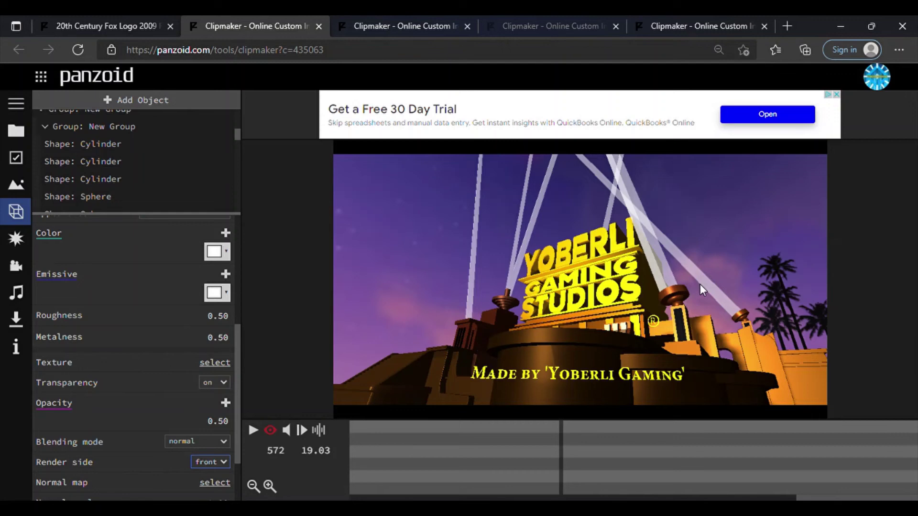
left_click(142, 141)
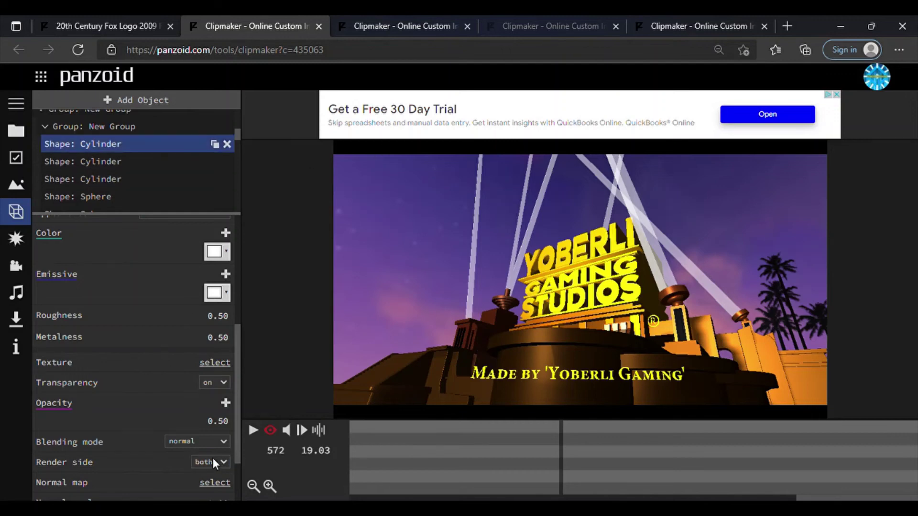
key("Up")
key("Up")
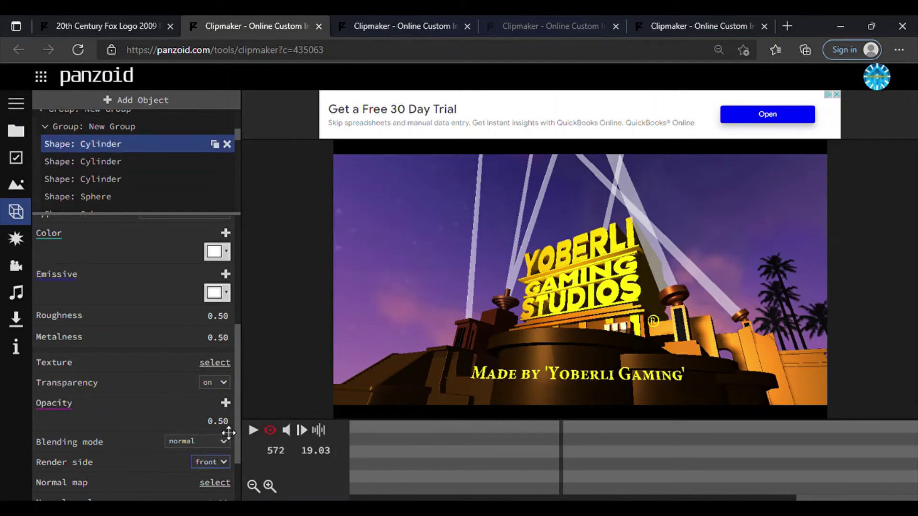
Reapply front-only Render side to that first cylinder, then return the object list to the top.
scroll(122, 130, "up", 3)
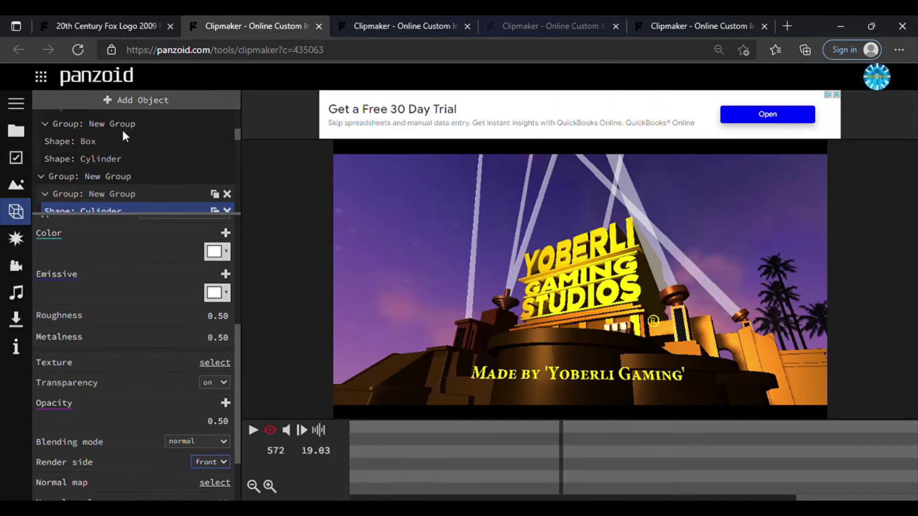
scroll(122, 130, "up", 1)
scroll(123, 130, "down", 1)
scroll(122, 130, "down", 1)
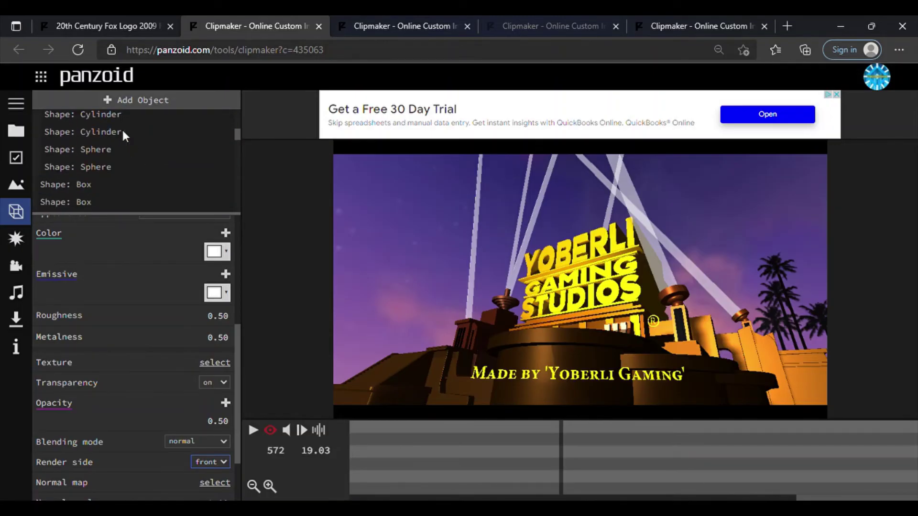
scroll(123, 131, "down", 1)
scroll(122, 130, "down", 1)
scroll(123, 130, "down", 1)
scroll(122, 130, "down", 1)
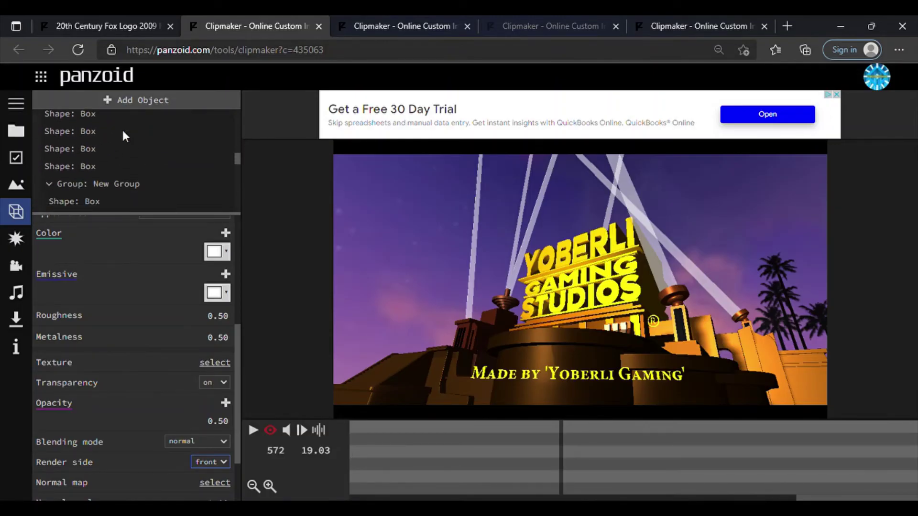
scroll(123, 130, "down", 1)
scroll(123, 130, "down", 1)
scroll(122, 130, "down", 1)
scroll(123, 130, "down", 1)
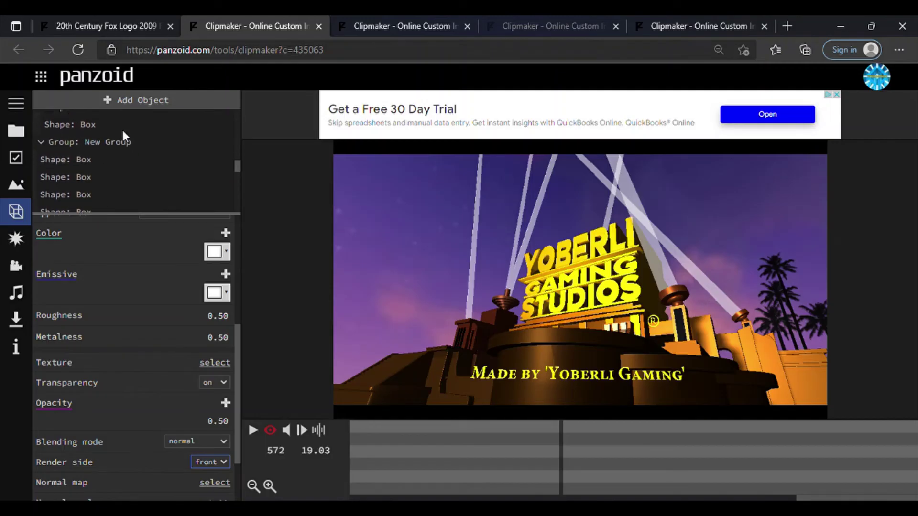
scroll(123, 130, "down", 1)
scroll(123, 130, "down", 1)
scroll(122, 130, "down", 1)
scroll(123, 130, "down", 1)
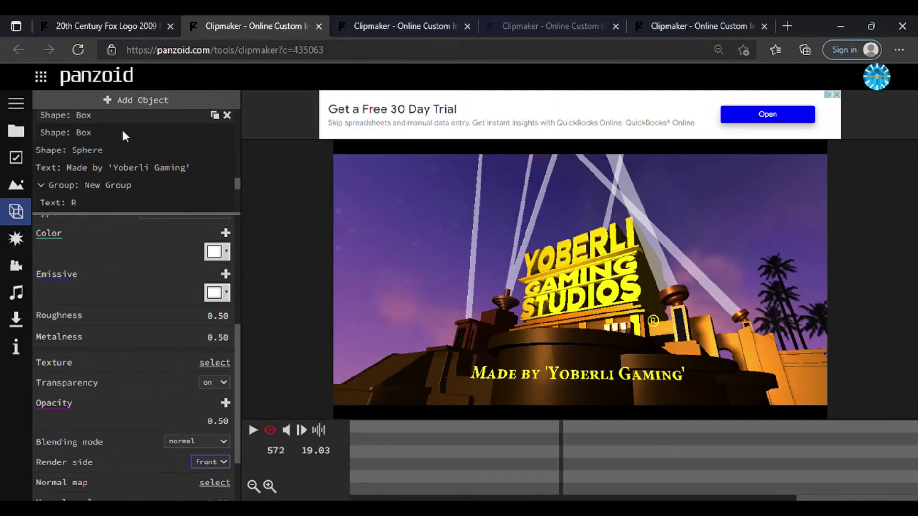
scroll(122, 130, "down", 1)
left_click(127, 159)
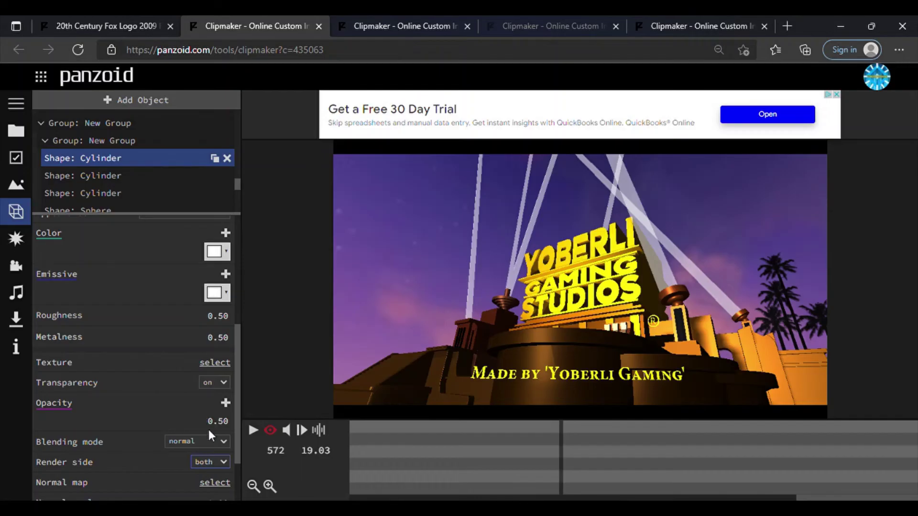
key("Up")
key("Up")
left_click(116, 158)
scroll(114, 156, "down", 3)
scroll(114, 156, "up", 2)
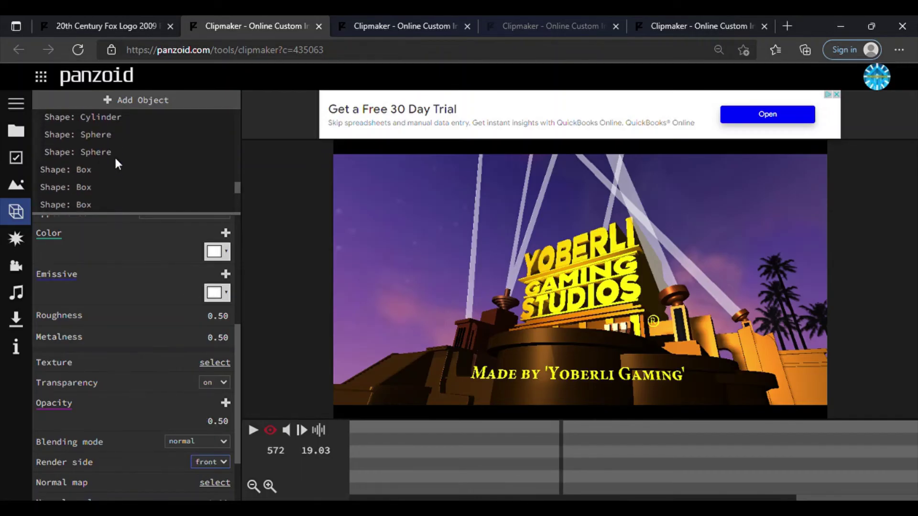
scroll(114, 156, "up", 2)
scroll(114, 143, "up", 1)
left_click(115, 131)
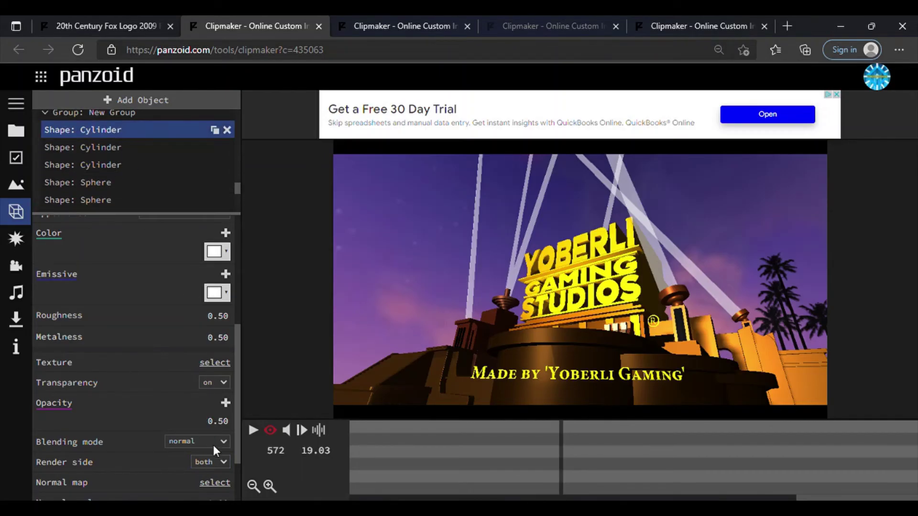
key("Up")
key("Up")
scroll(113, 176, "up", 1)
scroll(113, 181, "down", 1)
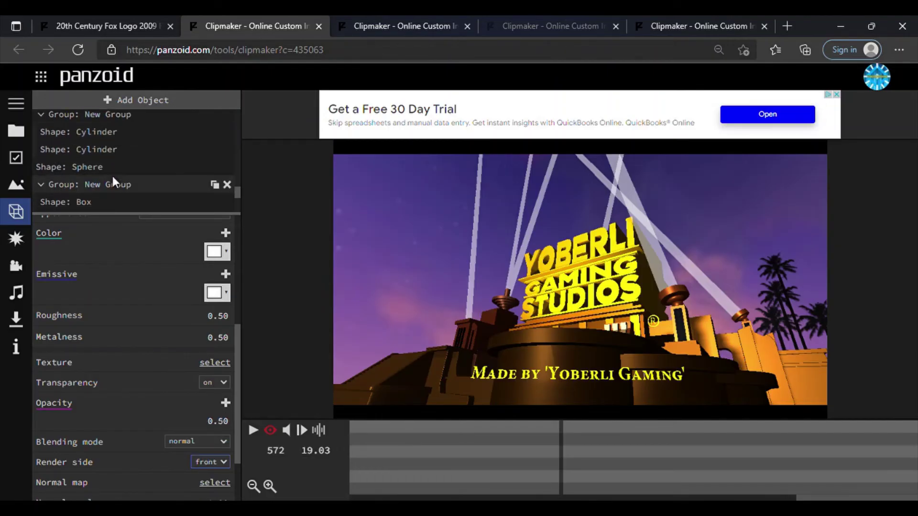
scroll(143, 162, "down", 2)
scroll(143, 163, "up", 2)
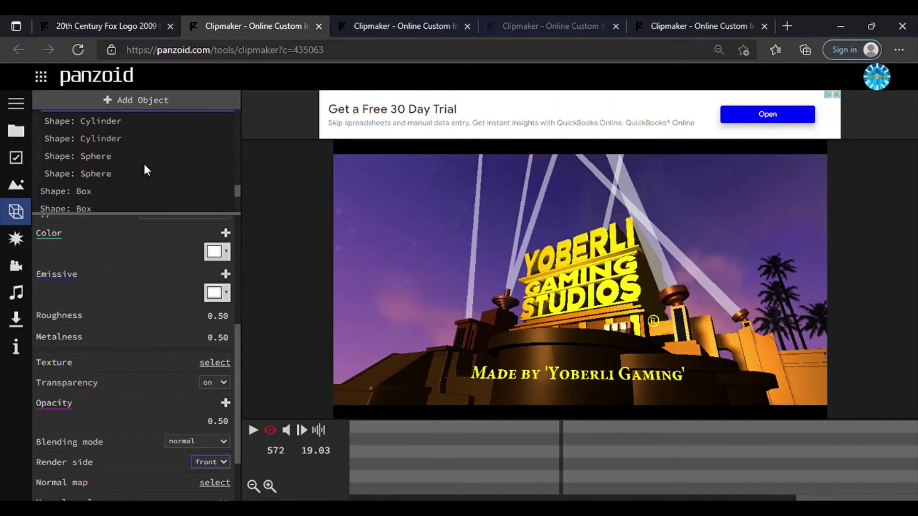
scroll(143, 161, "up", 2)
scroll(143, 161, "up", 2)
scroll(142, 162, "up", 2)
scroll(144, 165, "up", 2)
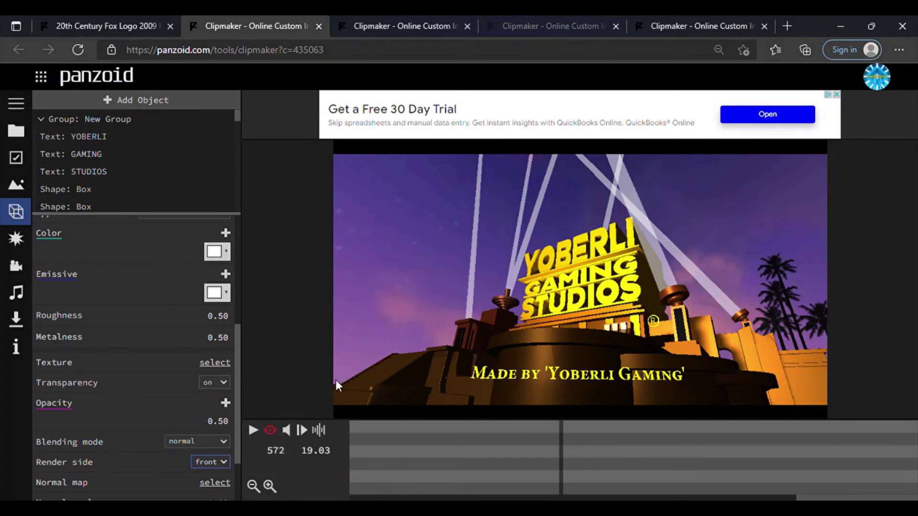
Choose 3840x2160 (4k) as the Basic settings video resolution, then reopen the download options.
left_click(16, 130)
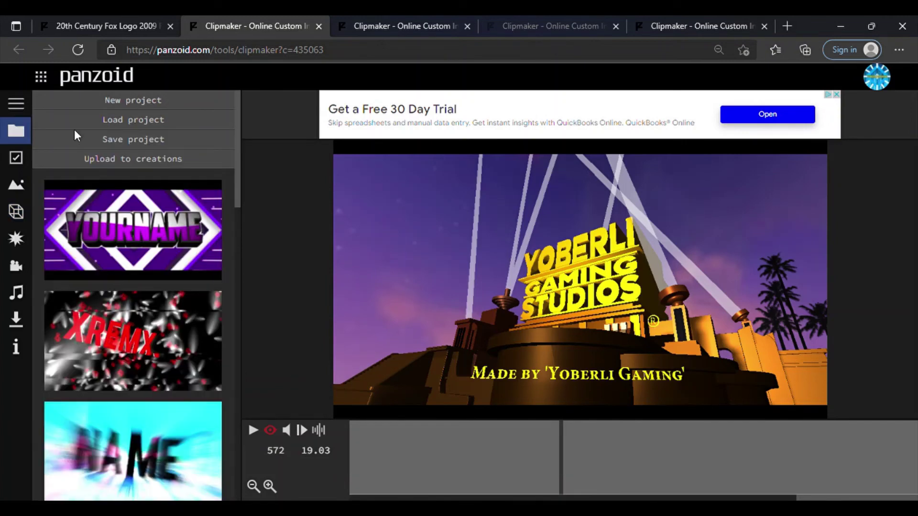
left_click(17, 318)
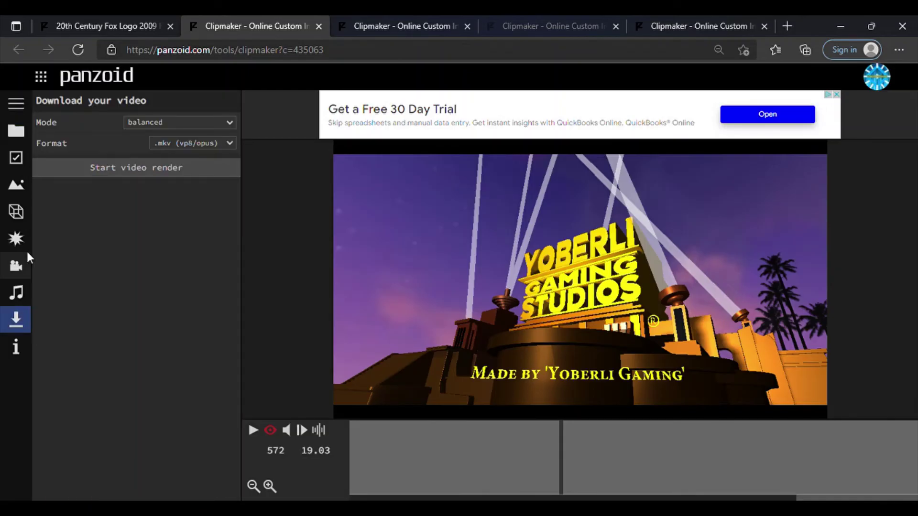
left_click(14, 168)
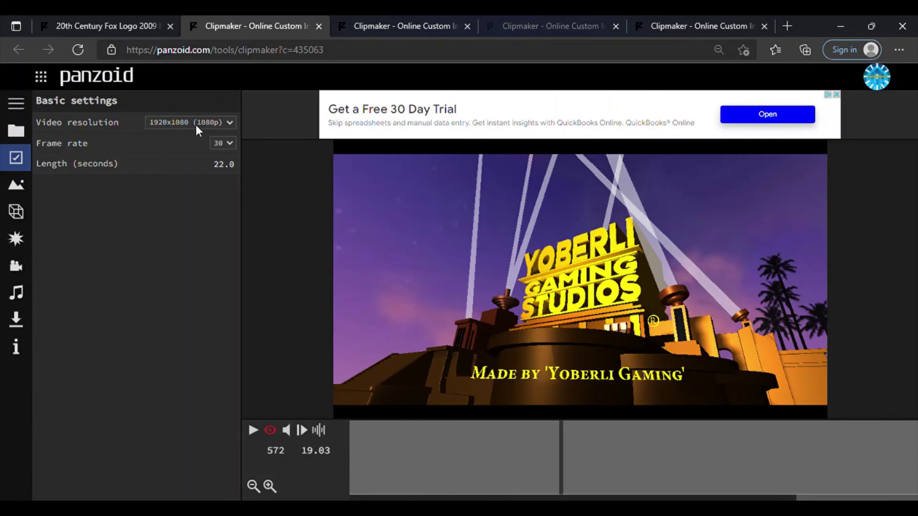
key("Down")
left_click(15, 321)
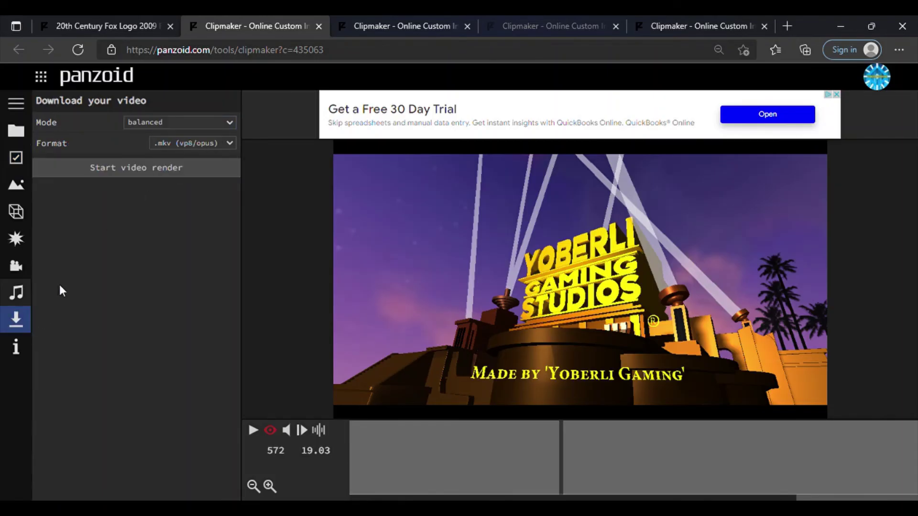